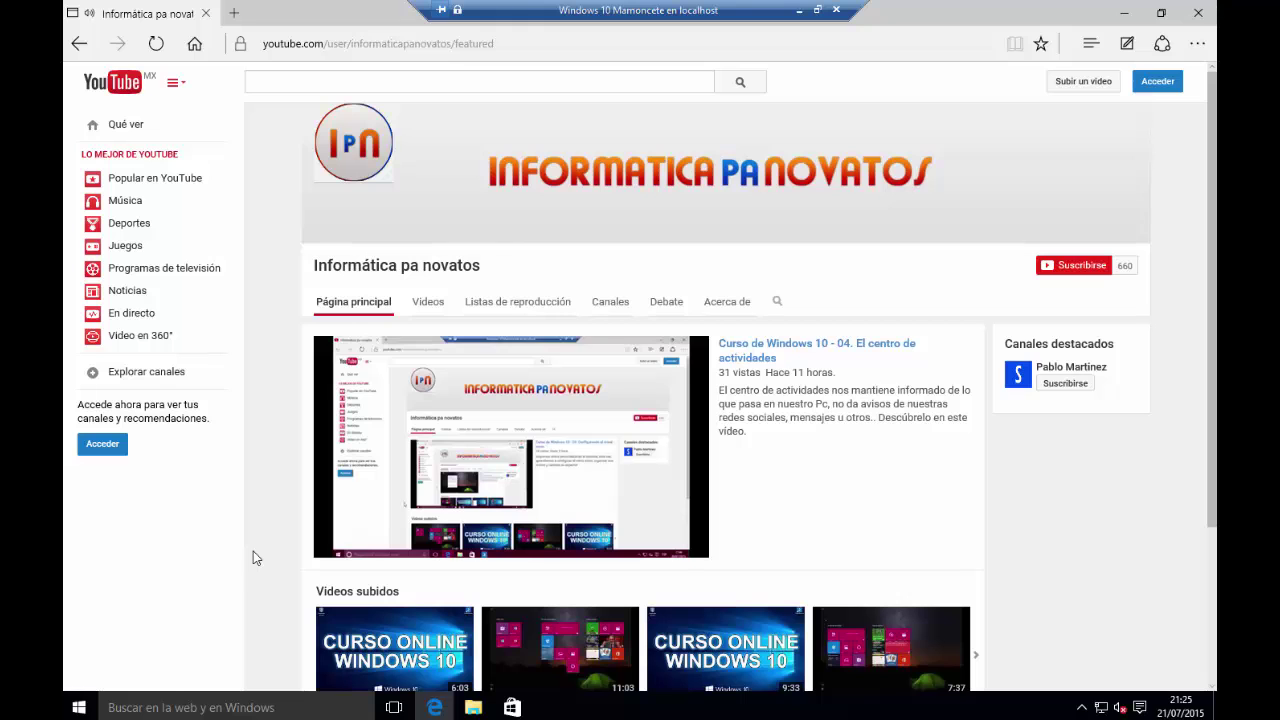
Close the Microsoft Edge window showing the Informática pa novatos YouTube channel
{"action": "left_click", "coordinate": [1198, 13]}
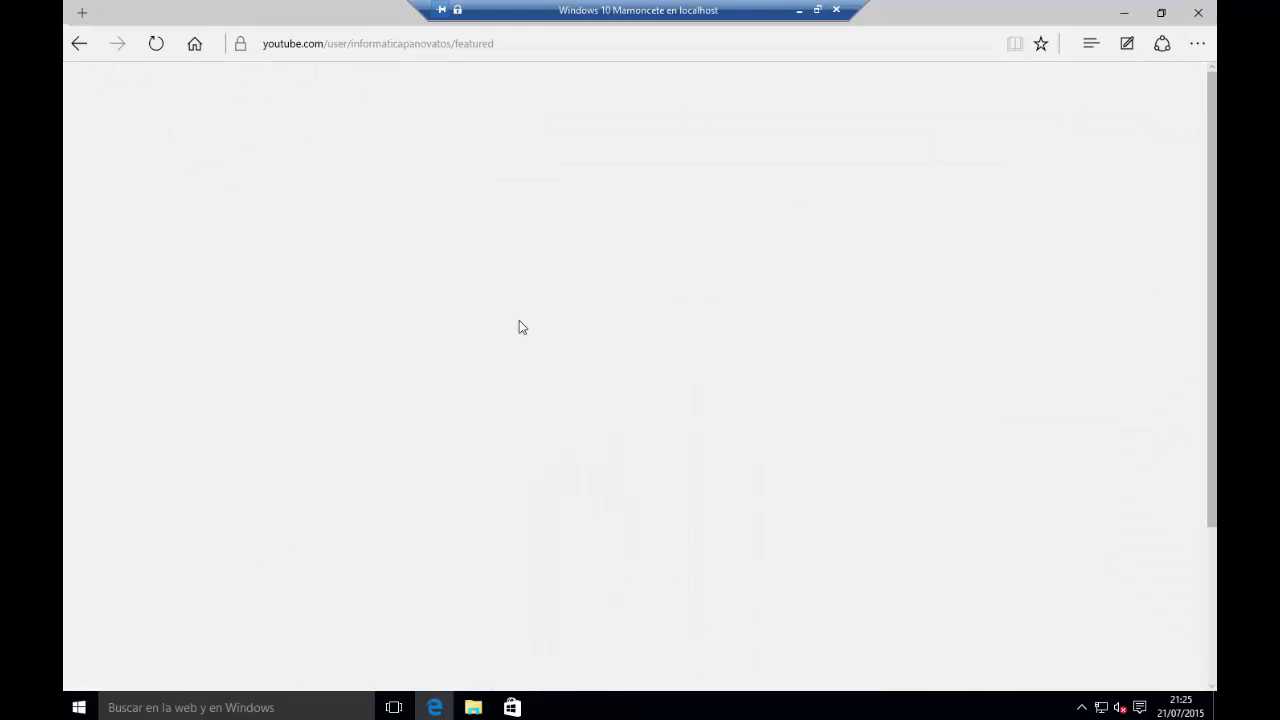
{"action": "left_click", "coordinate": [87, 706]}
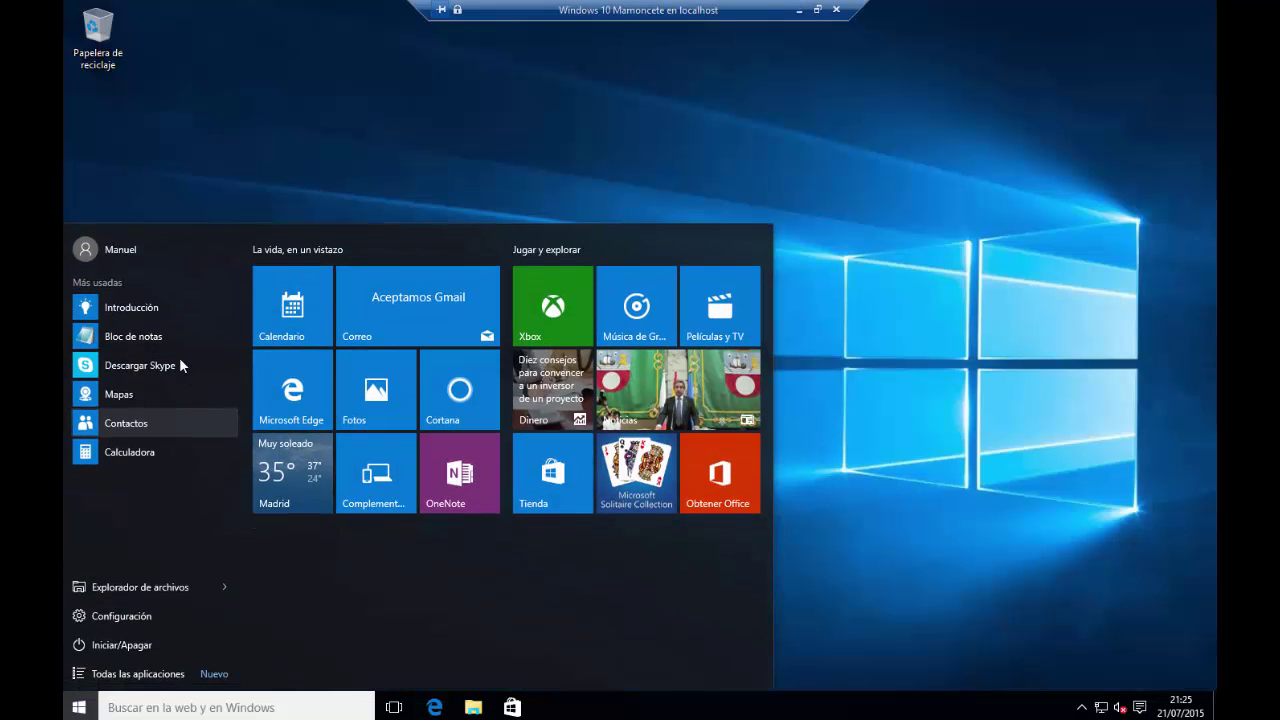
{"action": "left_click", "coordinate": [138, 254]}
{"action": "left_click", "coordinate": [118, 303]}
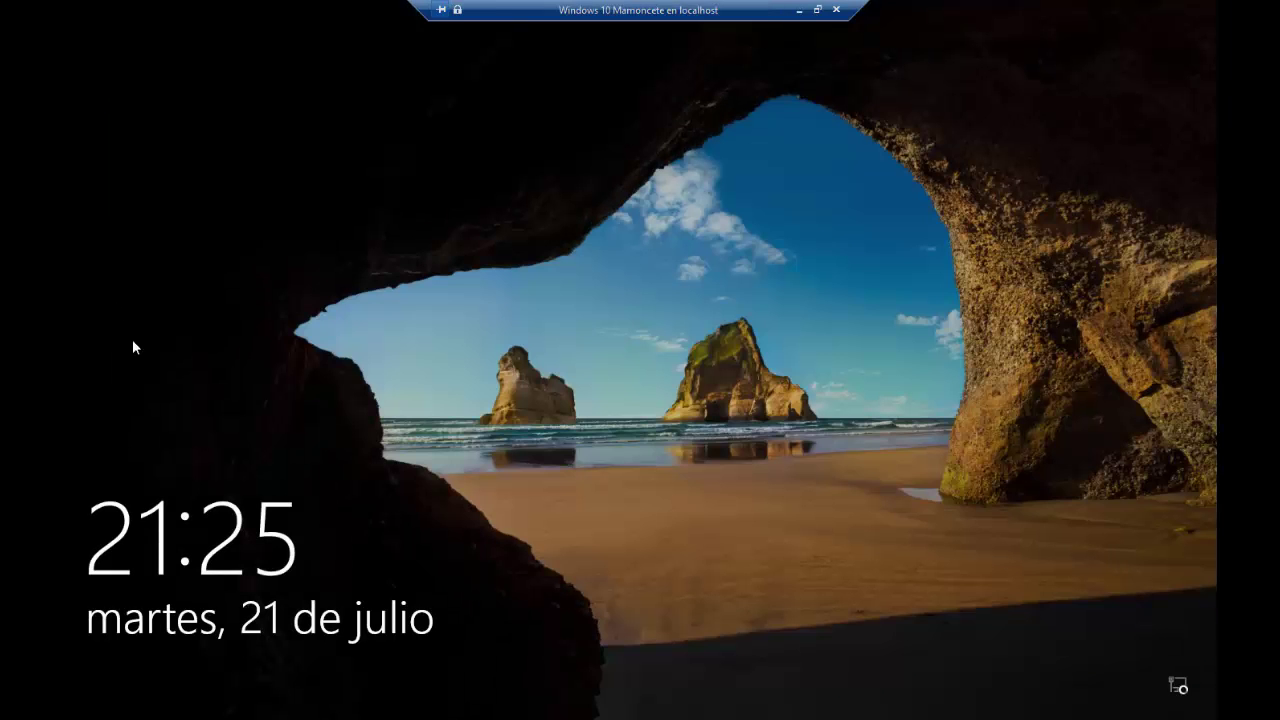
{"action": "left_click", "coordinate": [491, 399]}
{"action": "left_click", "coordinate": [624, 426]}
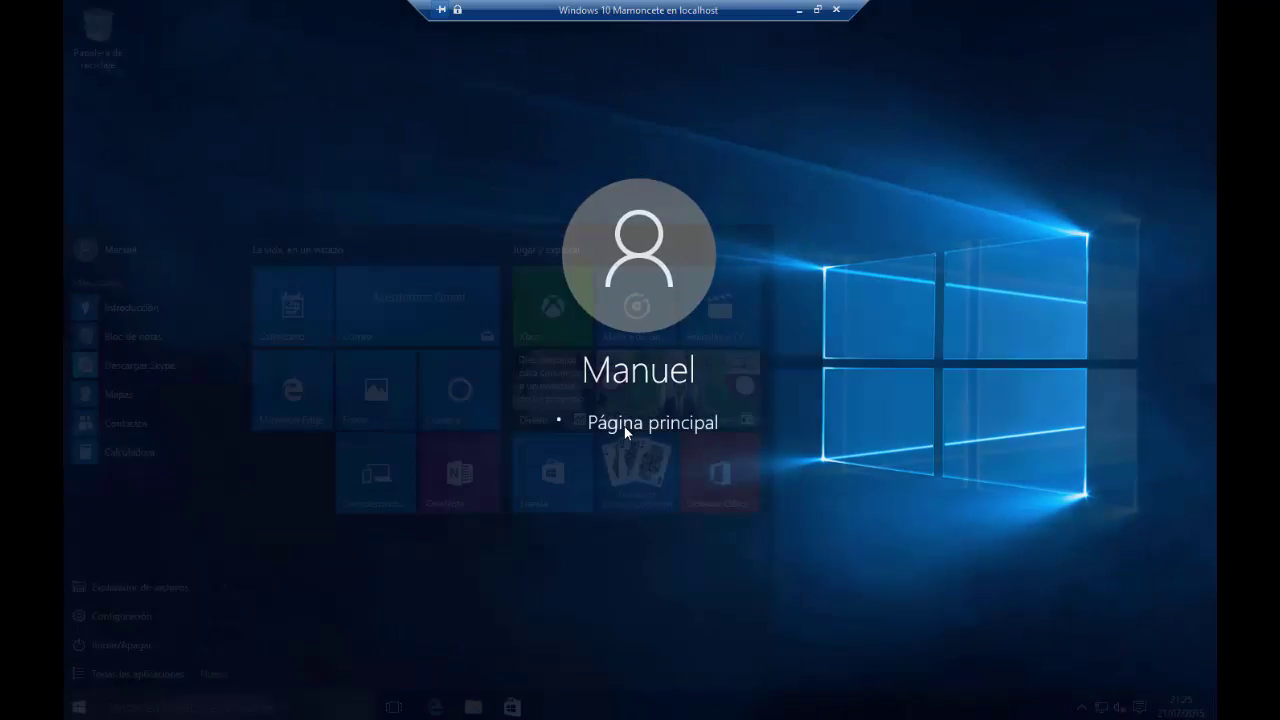
{"action": "left_click", "coordinate": [596, 126]}
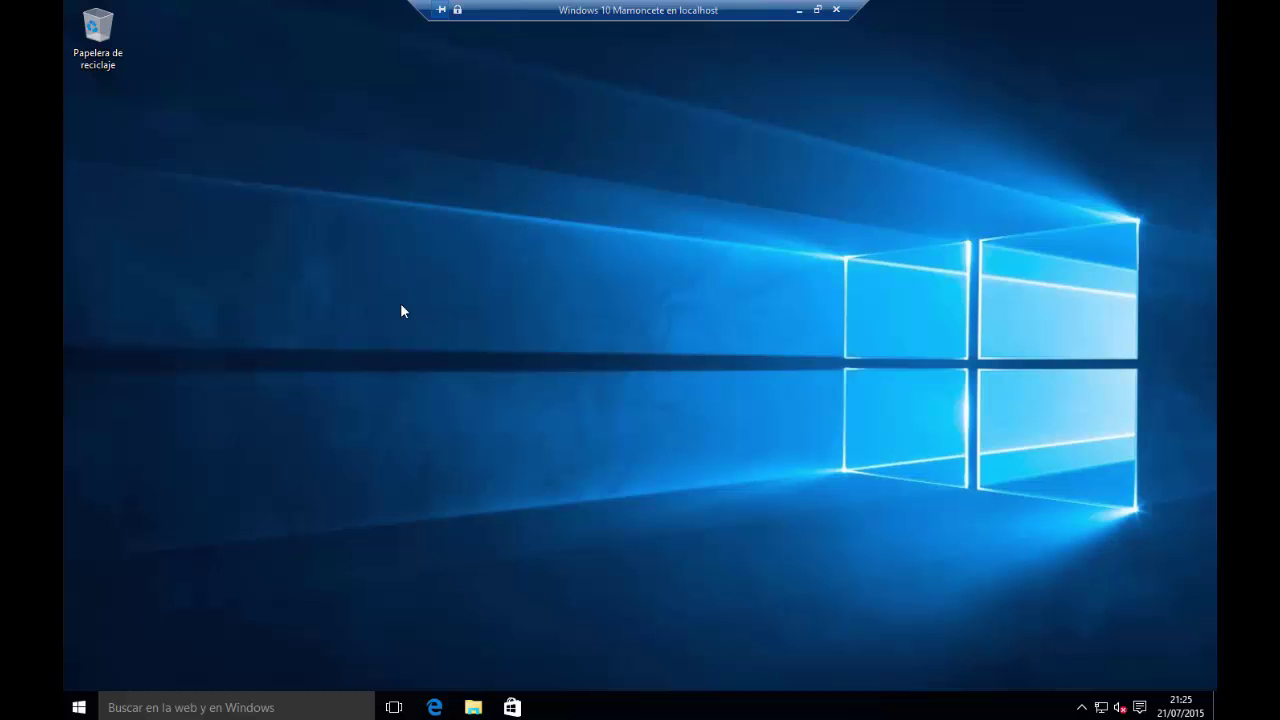
Open Cuentas > Opciones de inicio de sesión from the Start user menu to check the password status
{"action": "left_click", "coordinate": [79, 707]}
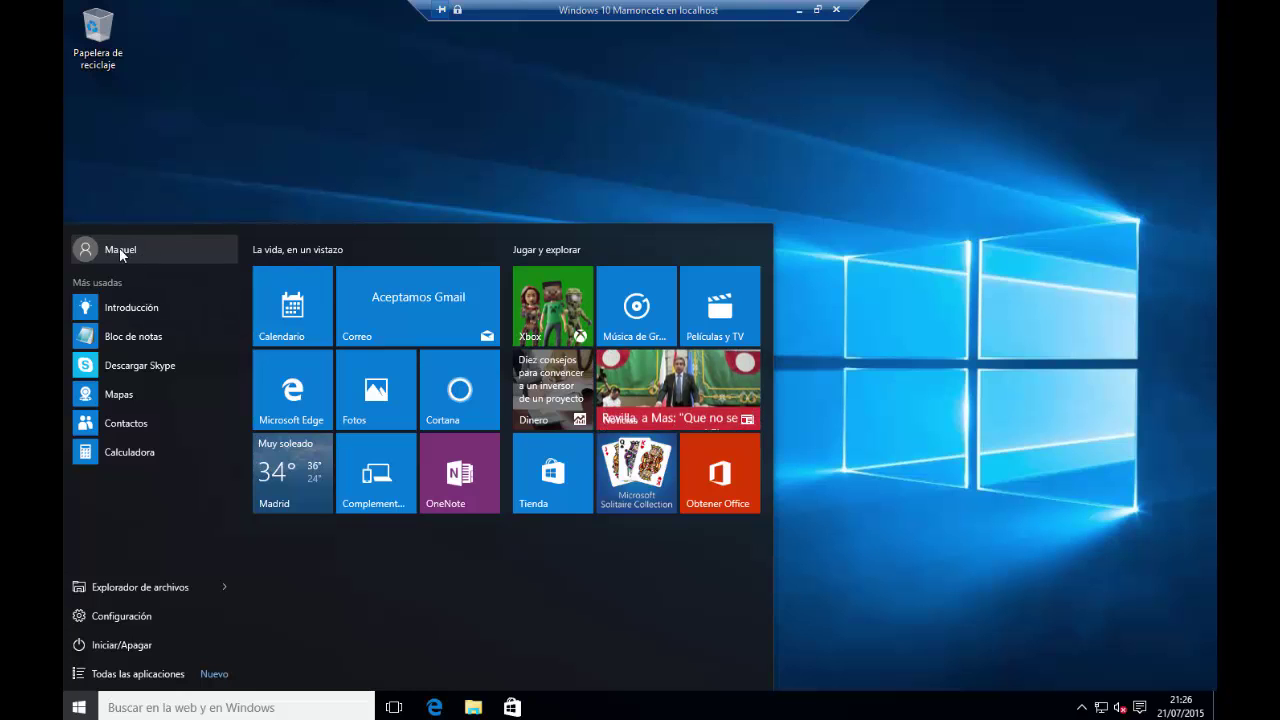
{"action": "left_click", "coordinate": [120, 251]}
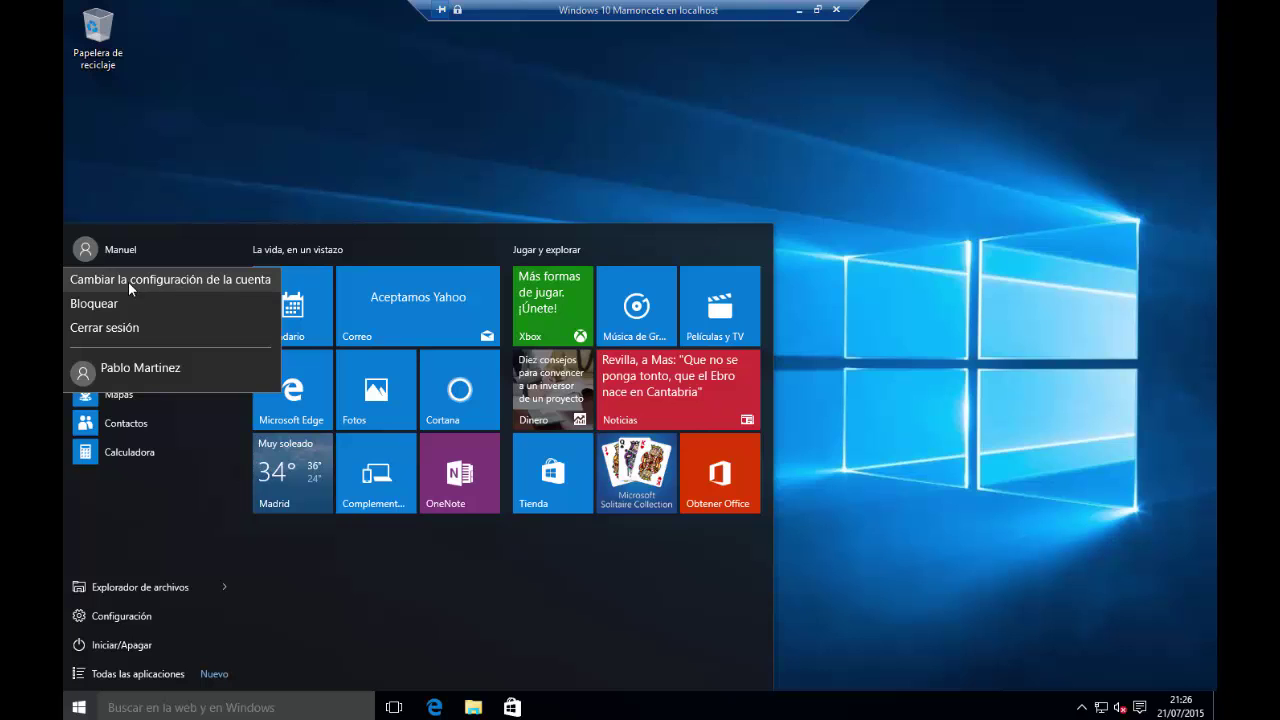
{"action": "left_click", "coordinate": [150, 282]}
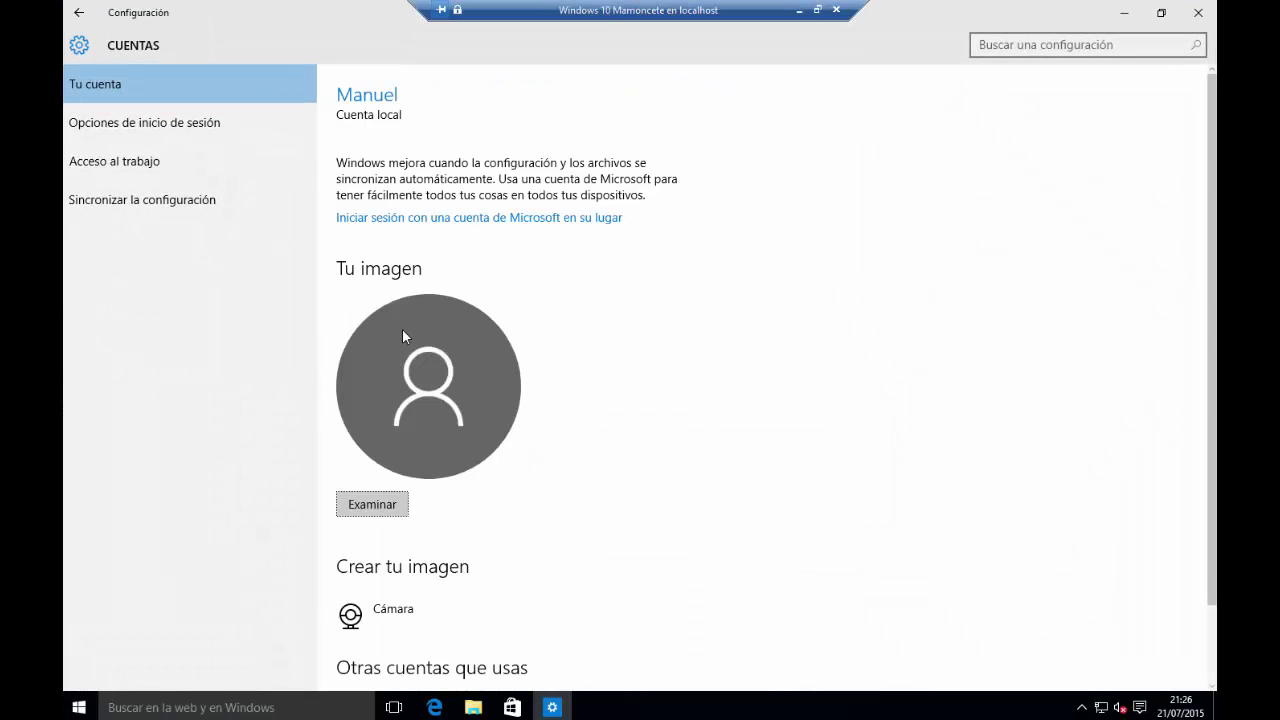
{"action": "left_click", "coordinate": [161, 123]}
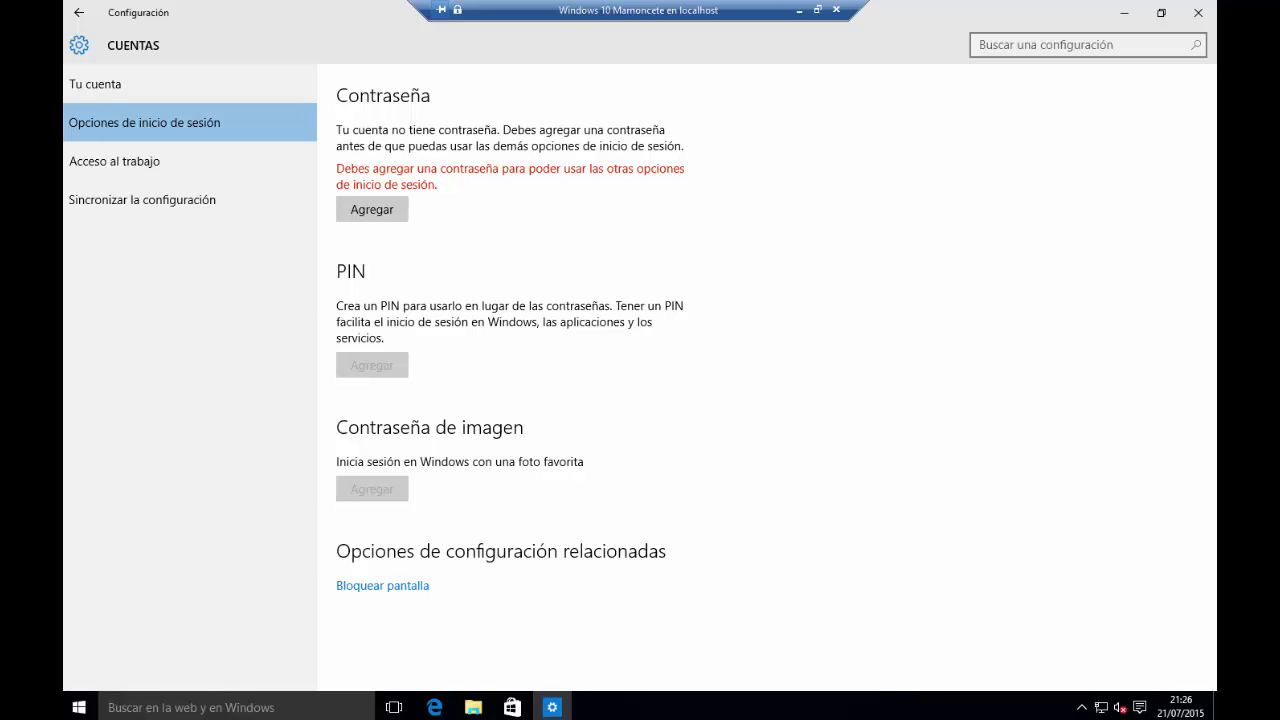
{"action": "mouse_move", "coordinate": [322, 78]}
{"action": "left_mouse_down"}
{"action": "mouse_move", "coordinate": [442, 196]}
{"action": "mouse_move", "coordinate": [722, 233]}
{"action": "left_mouse_up"}
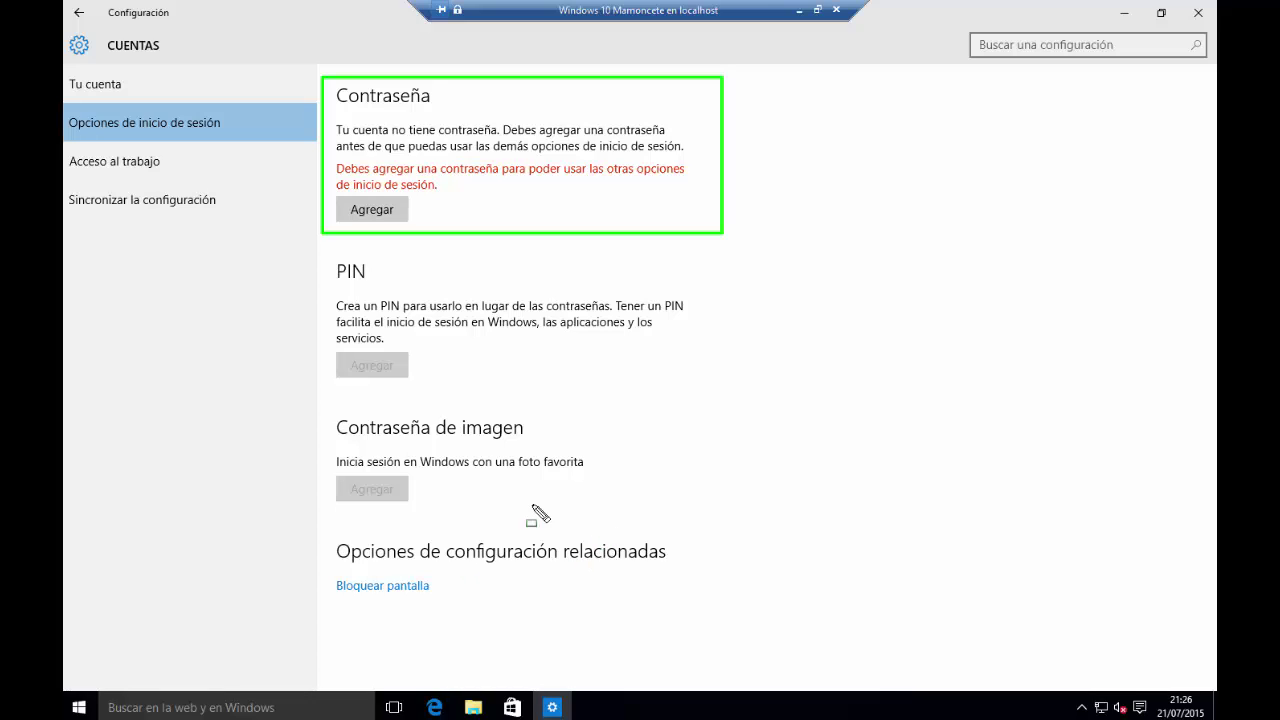
{"action": "key", "text": "Escape"}
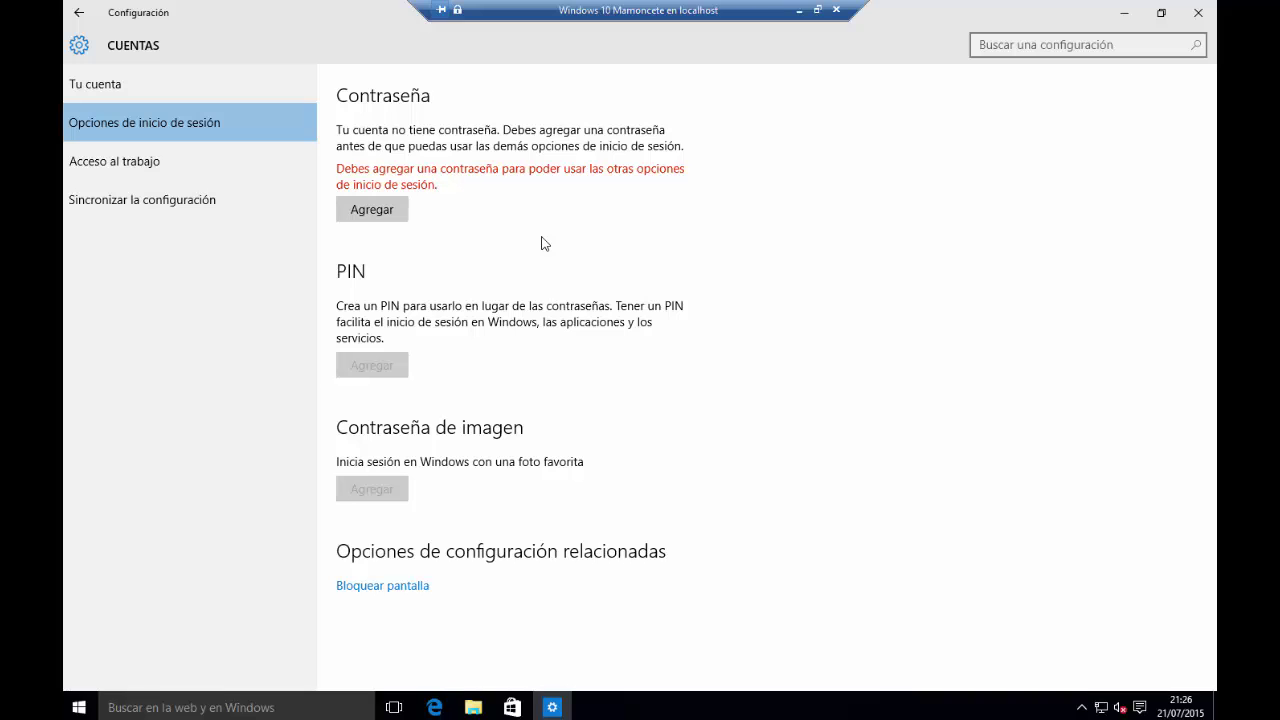
Add an account password, confirm it, and set the hint 'La que pongo para los vídeos'
{"action": "left_click", "coordinate": [389, 213]}
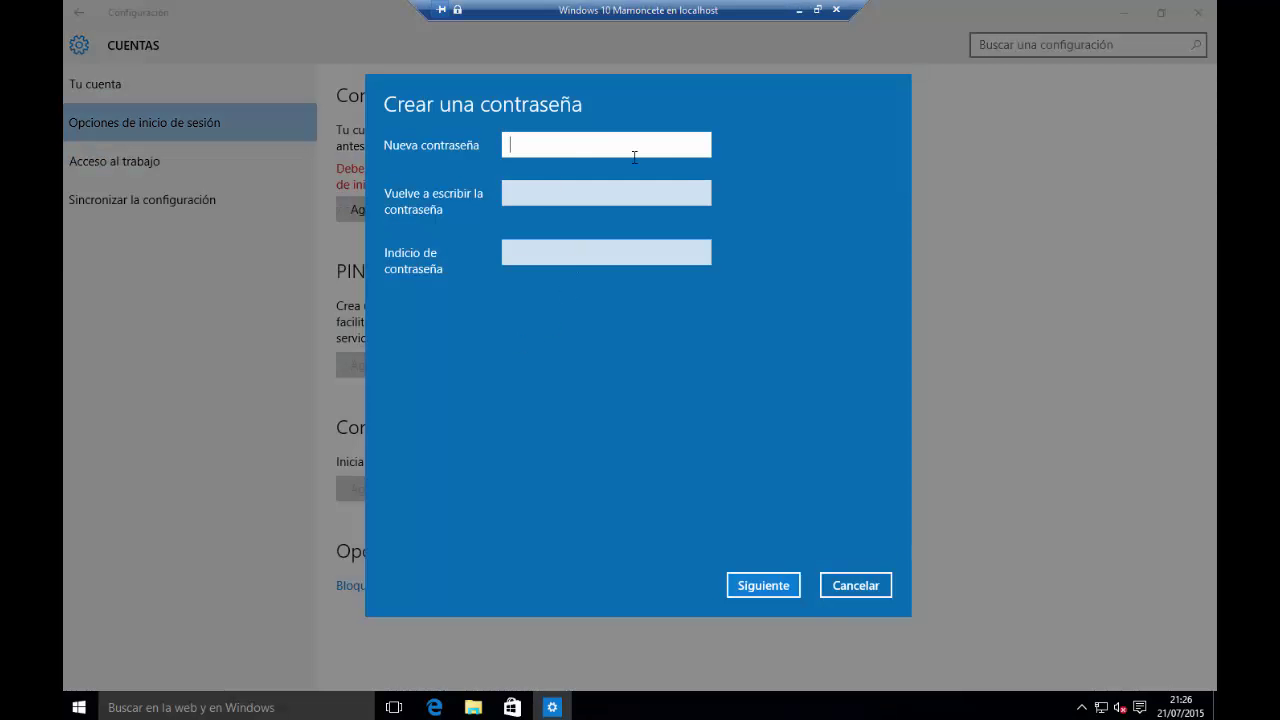
{"action": "type", "text": "12345678"}
{"action": "key", "text": "Tab"}
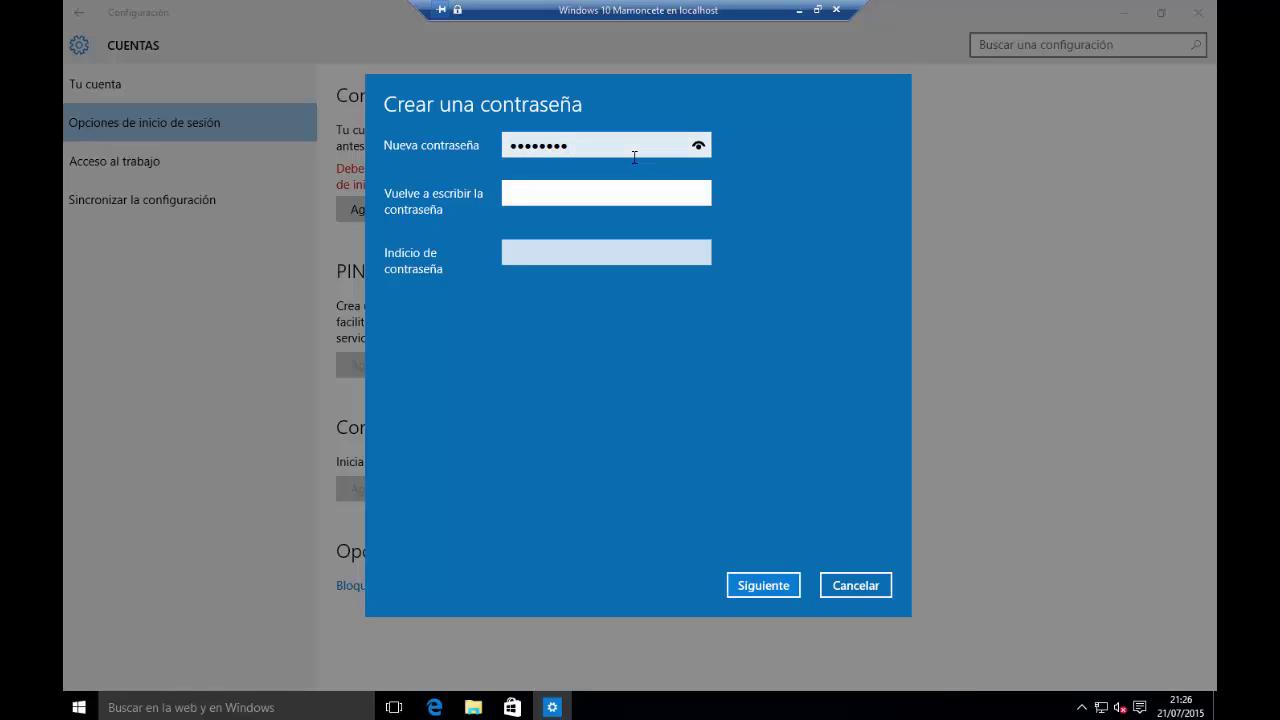
{"action": "type", "text": "12345678"}
{"action": "key", "text": "Tab"}
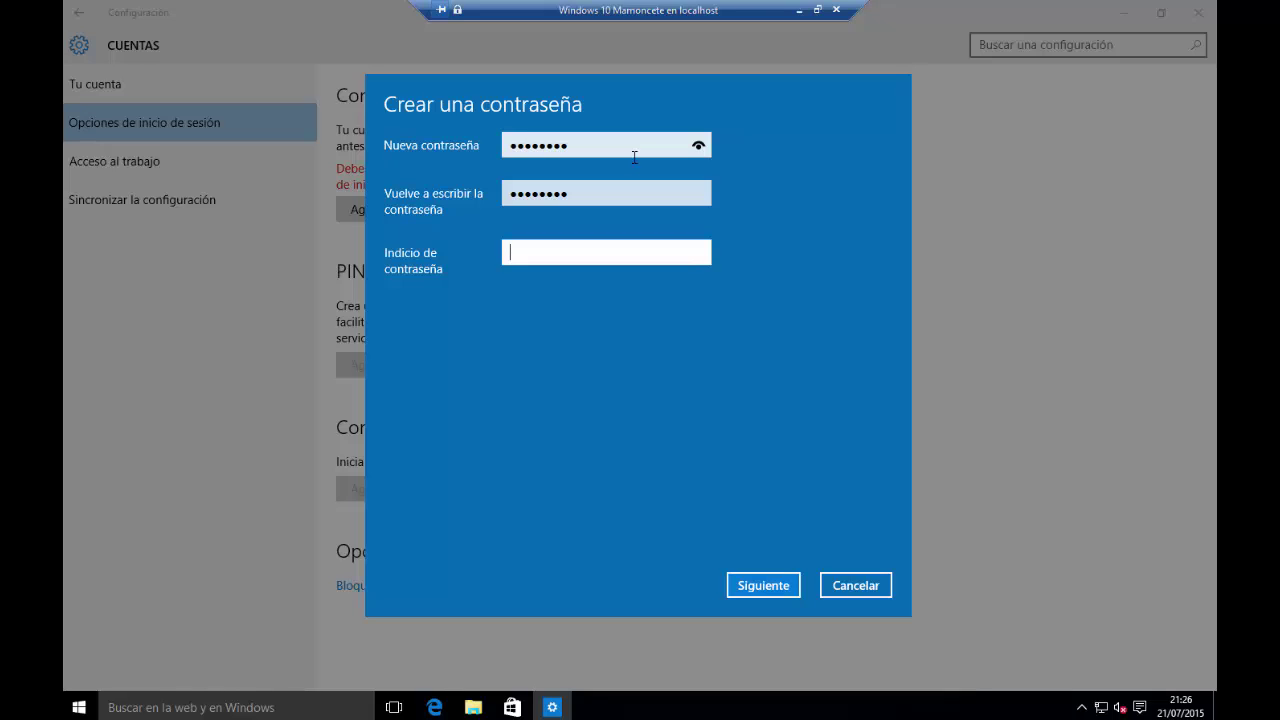
{"action": "type", "text": "La que pongo para los vídeos"}
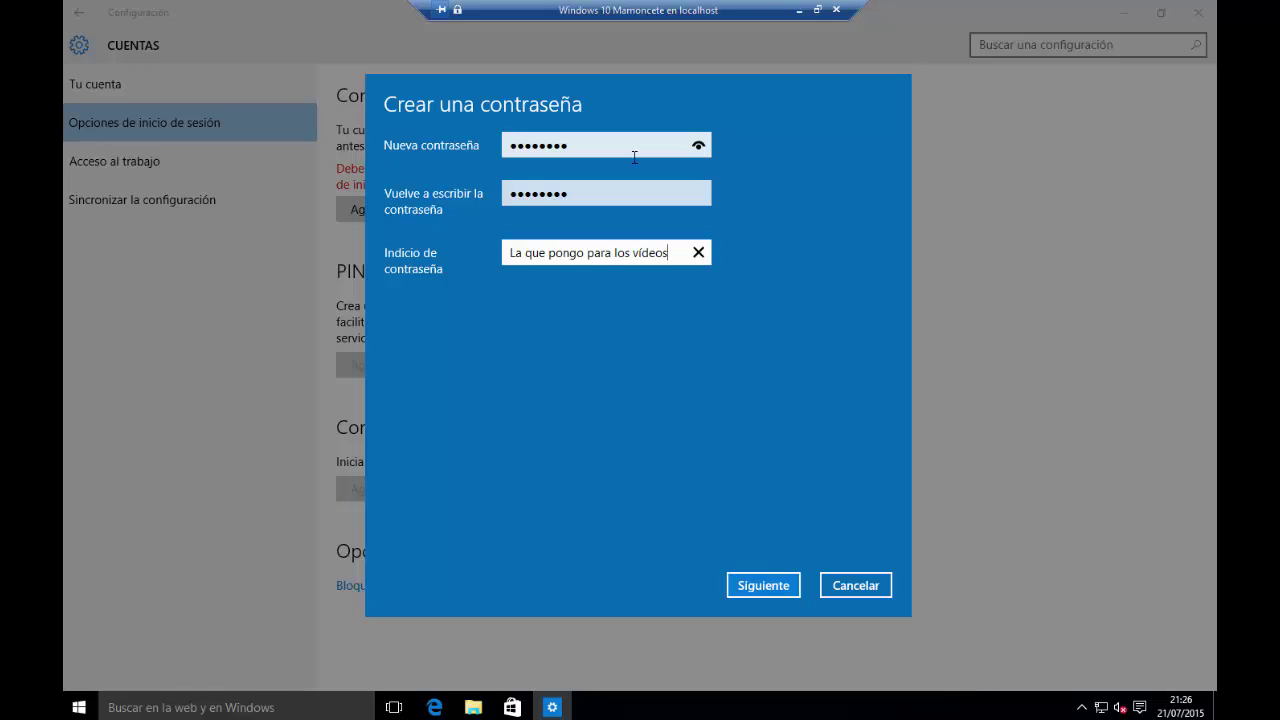
{"action": "left_click", "coordinate": [747, 590]}
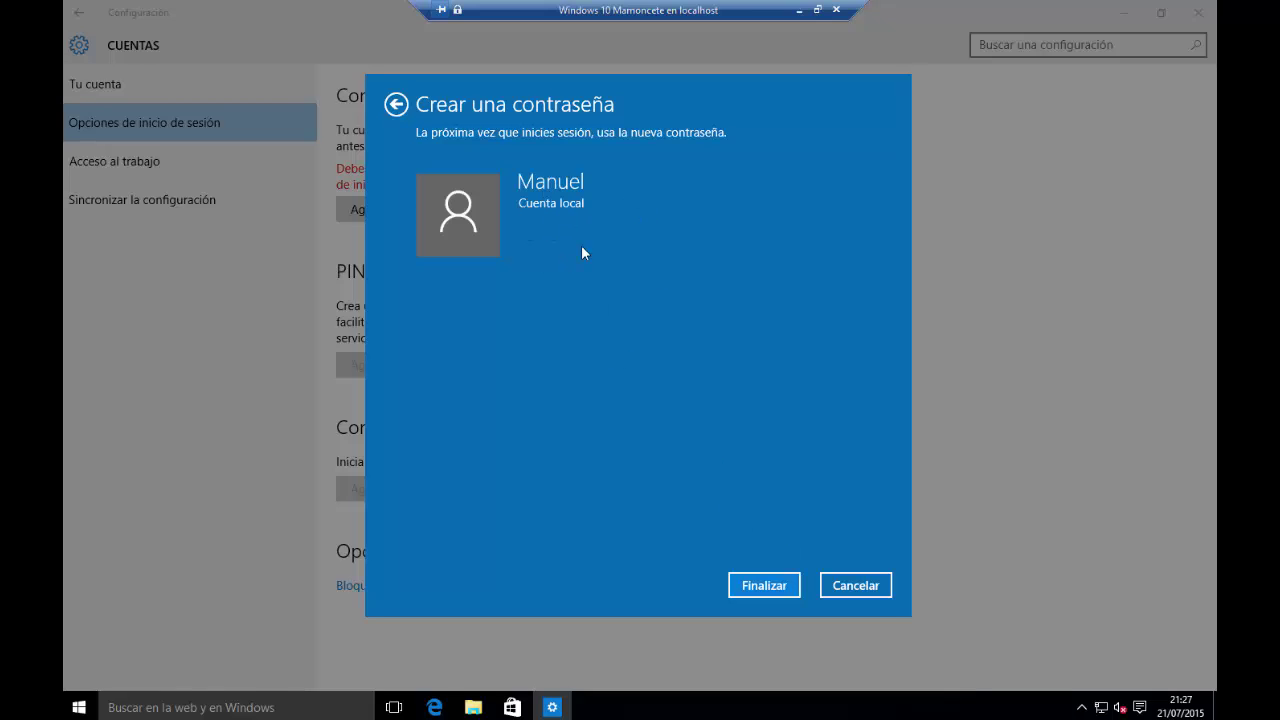
{"action": "left_click", "coordinate": [760, 590]}
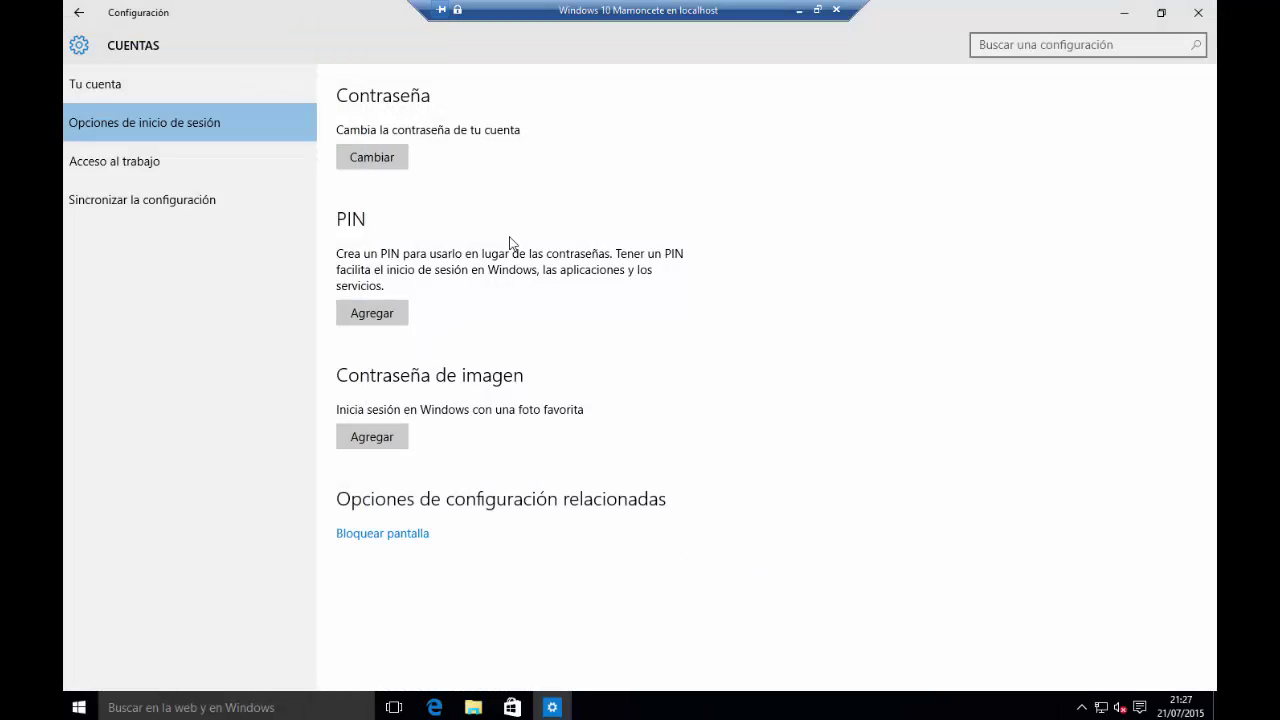
Close Settings and lock the session from the Start user menu
{"action": "left_click", "coordinate": [1198, 12]}
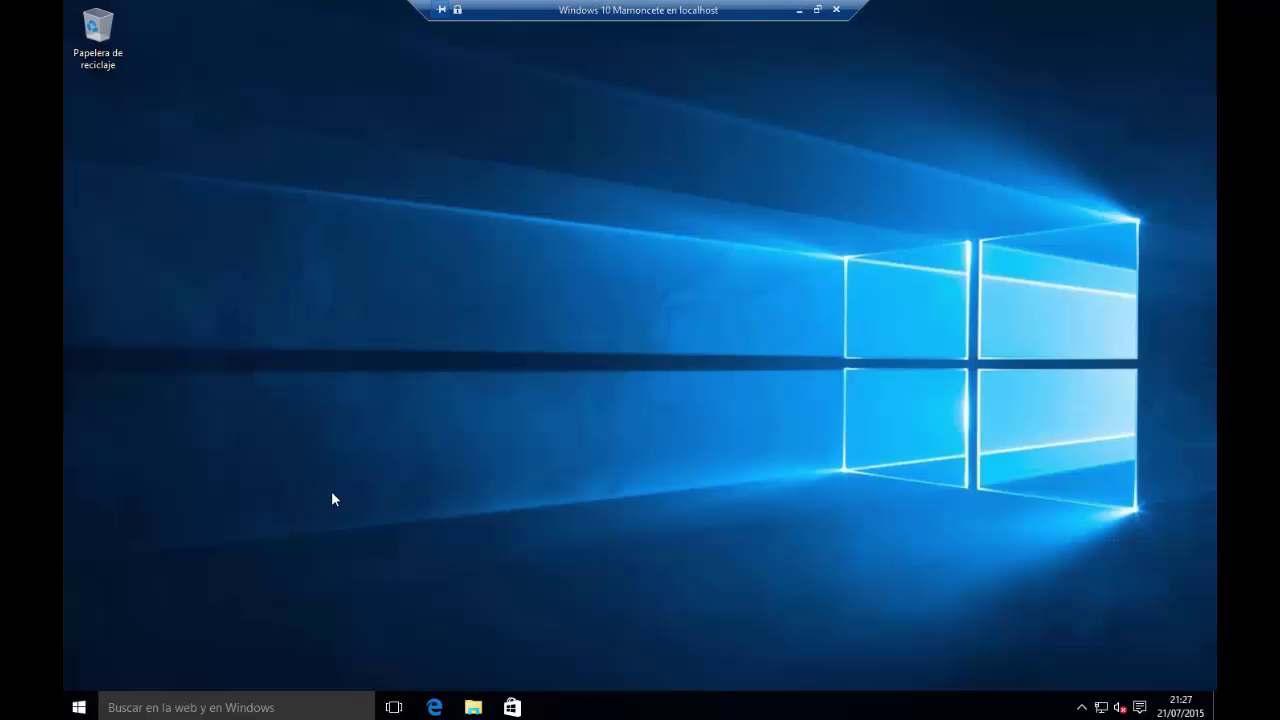
{"action": "left_click", "coordinate": [79, 707]}
{"action": "left_click", "coordinate": [148, 255]}
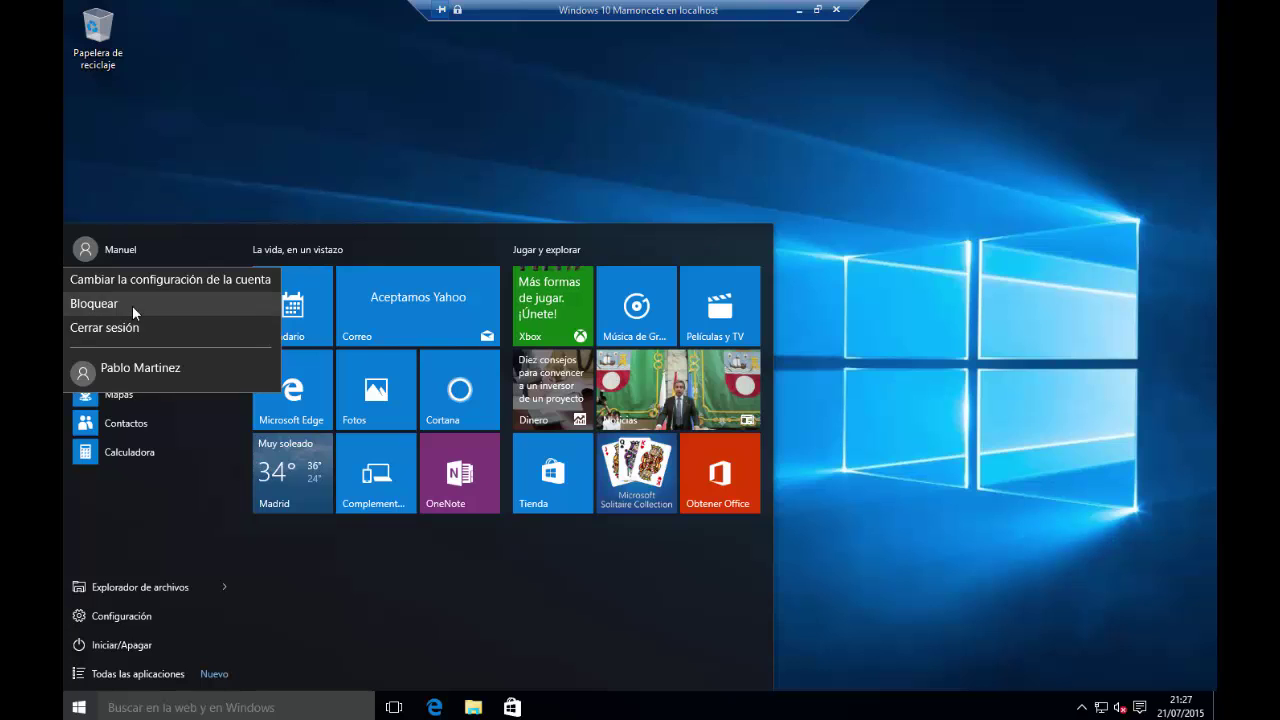
{"action": "left_click", "coordinate": [132, 305]}
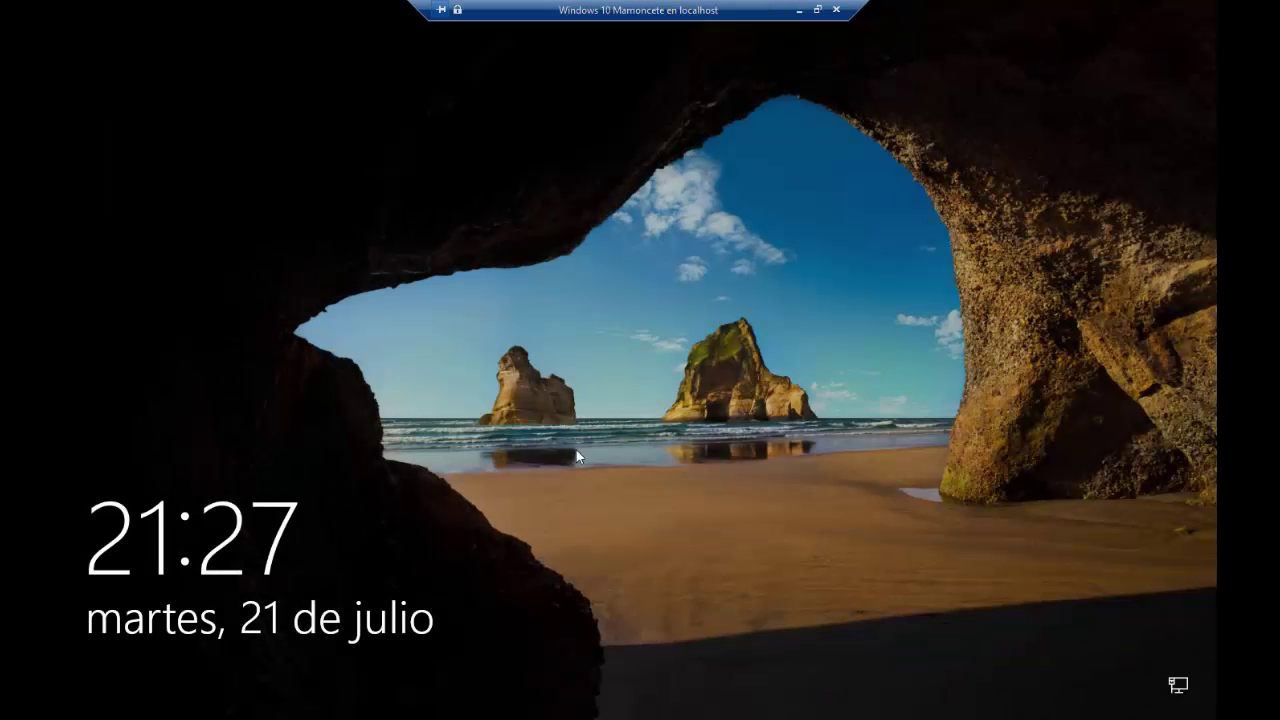
Sign back in with the new password after the incorrect-password error, then return to the desktop
{"action": "left_click", "coordinate": [576, 449]}
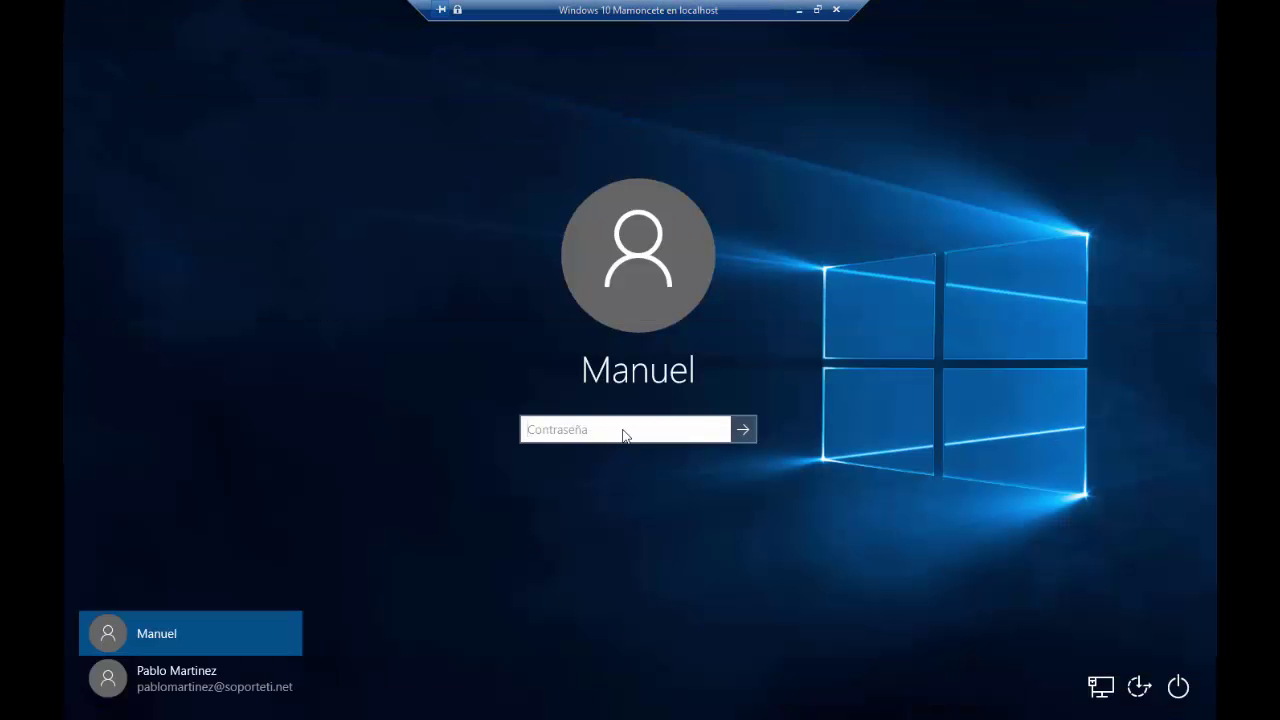
{"action": "left_click", "coordinate": [743, 429]}
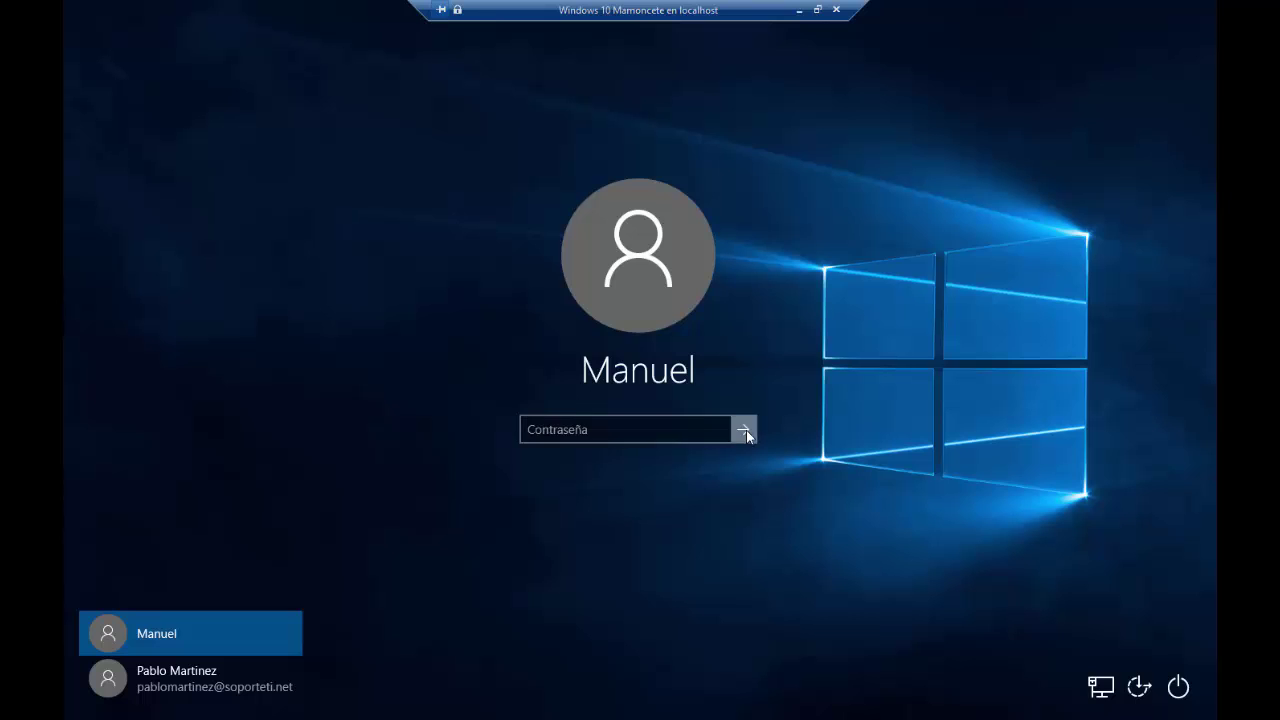
{"action": "left_click", "coordinate": [615, 456]}
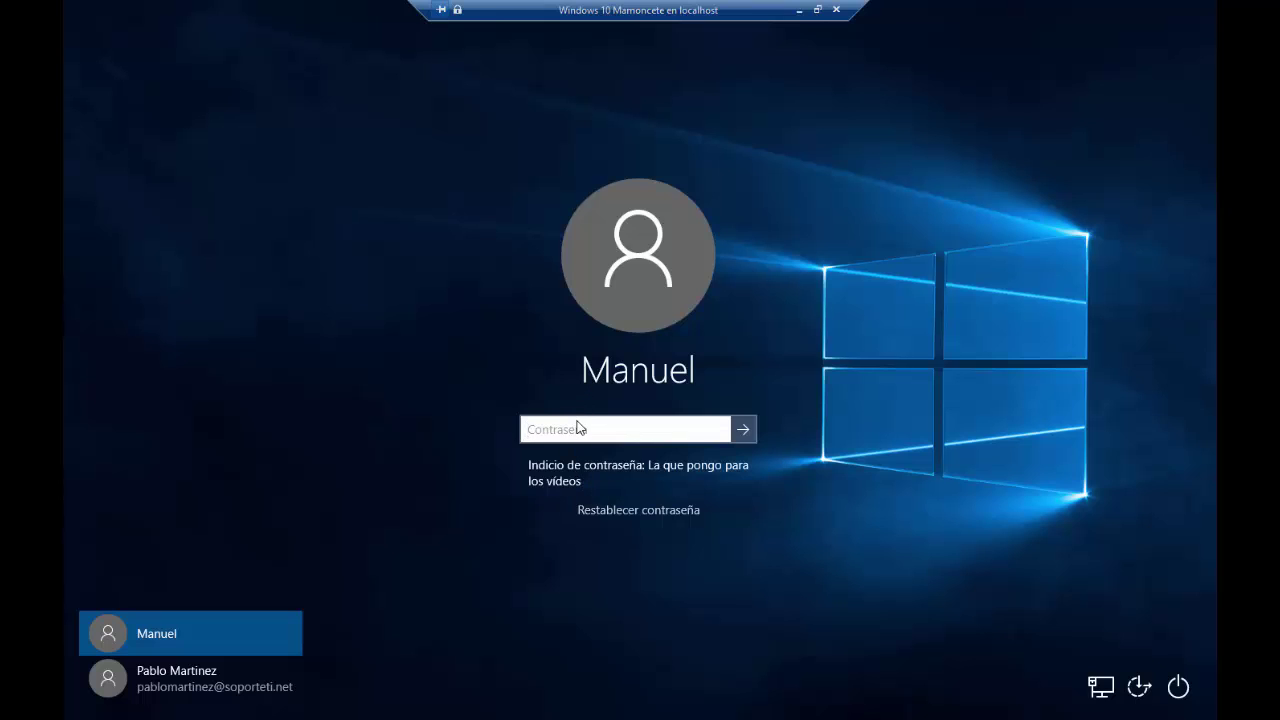
{"action": "type", "text": "********"}
{"action": "key", "text": "Return"}
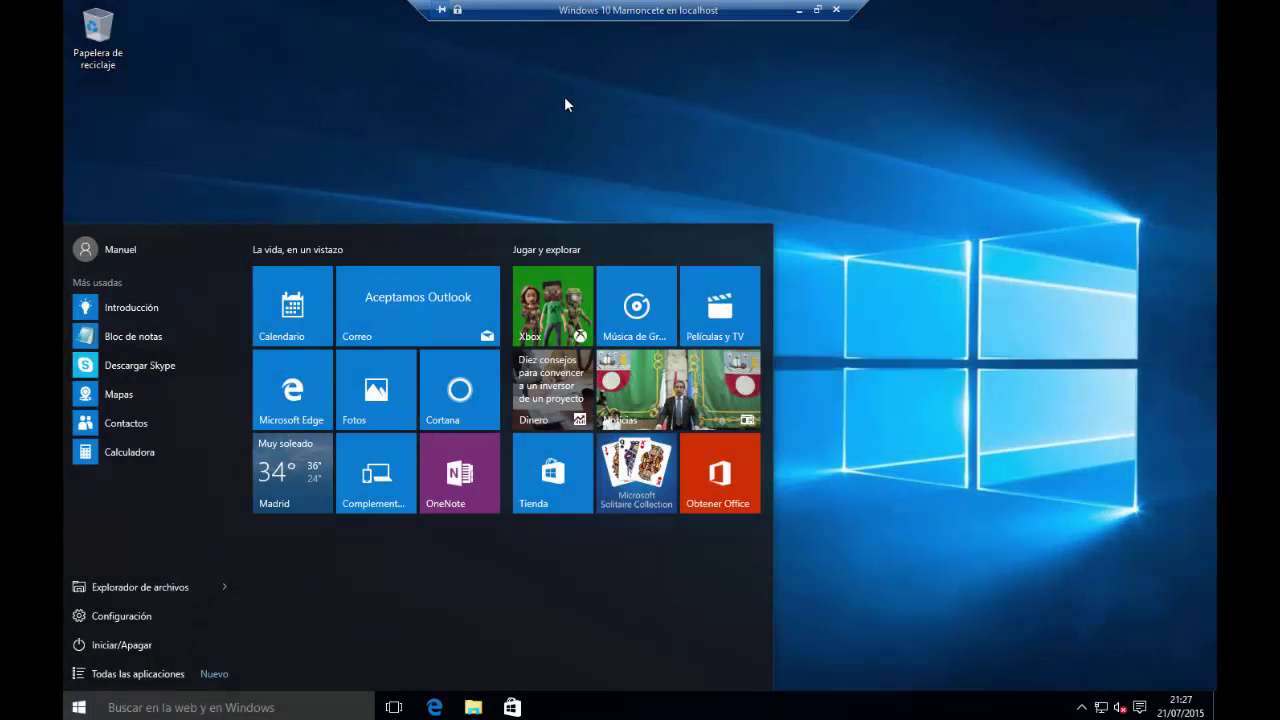
{"action": "left_click", "coordinate": [564, 97]}
Search Start for 'word' and launch WordPad
{"action": "left_click", "coordinate": [434, 707]}
{"action": "key", "text": "super"}
{"action": "type", "text": "word"}
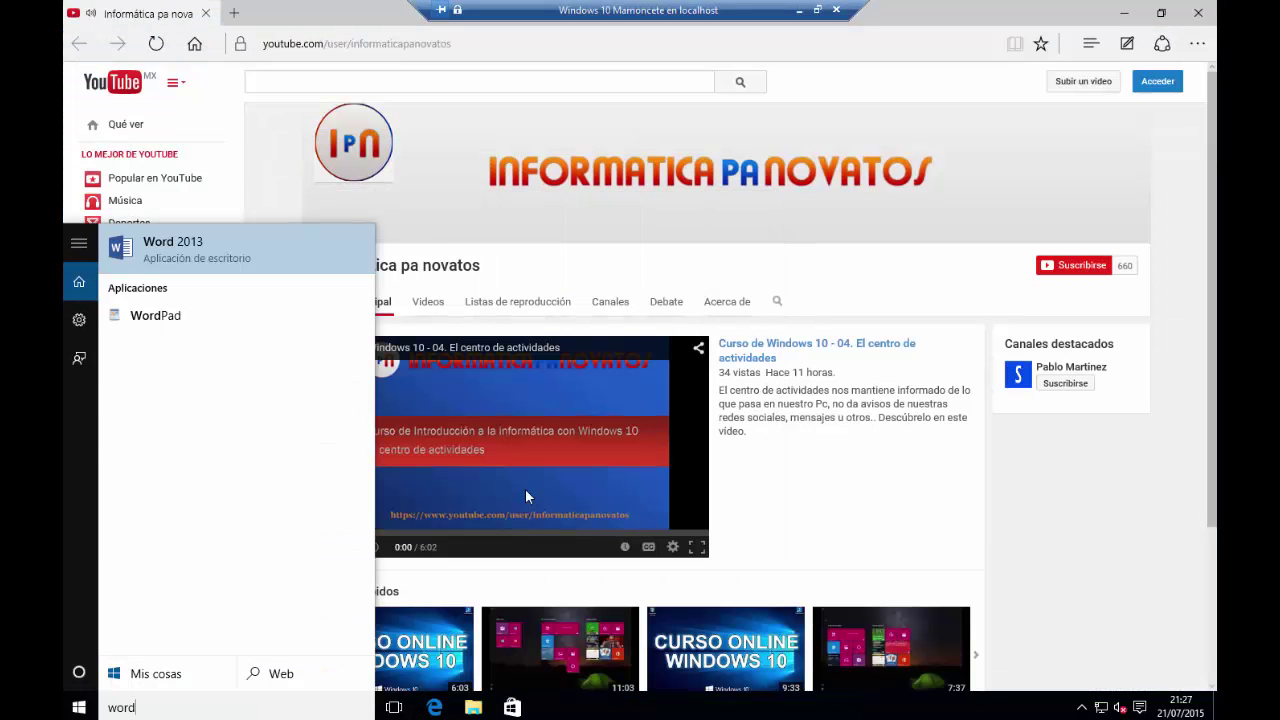
{"action": "left_click", "coordinate": [175, 317]}
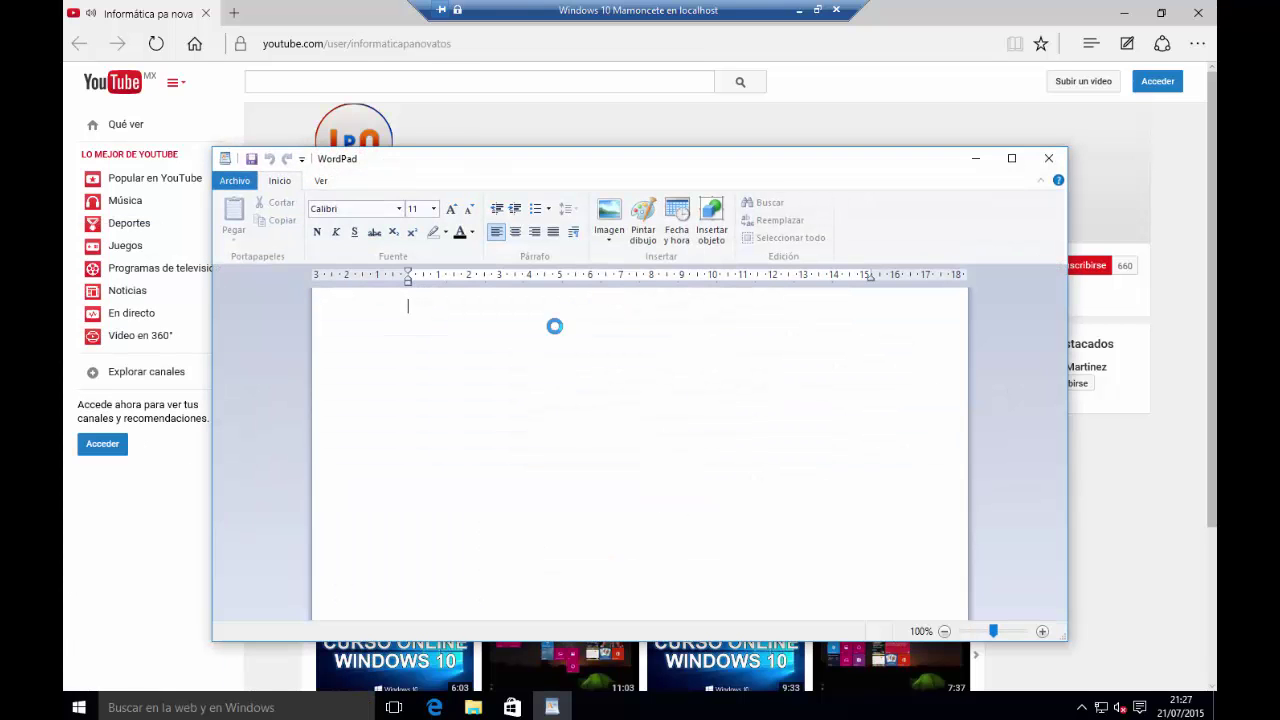
Type 'EWstaba aquí escribiendo cosas sin sentido, pues mola, y ahora bloqueo la sesión.' in WordPad
{"action": "type", "text": "EWstaba a"}
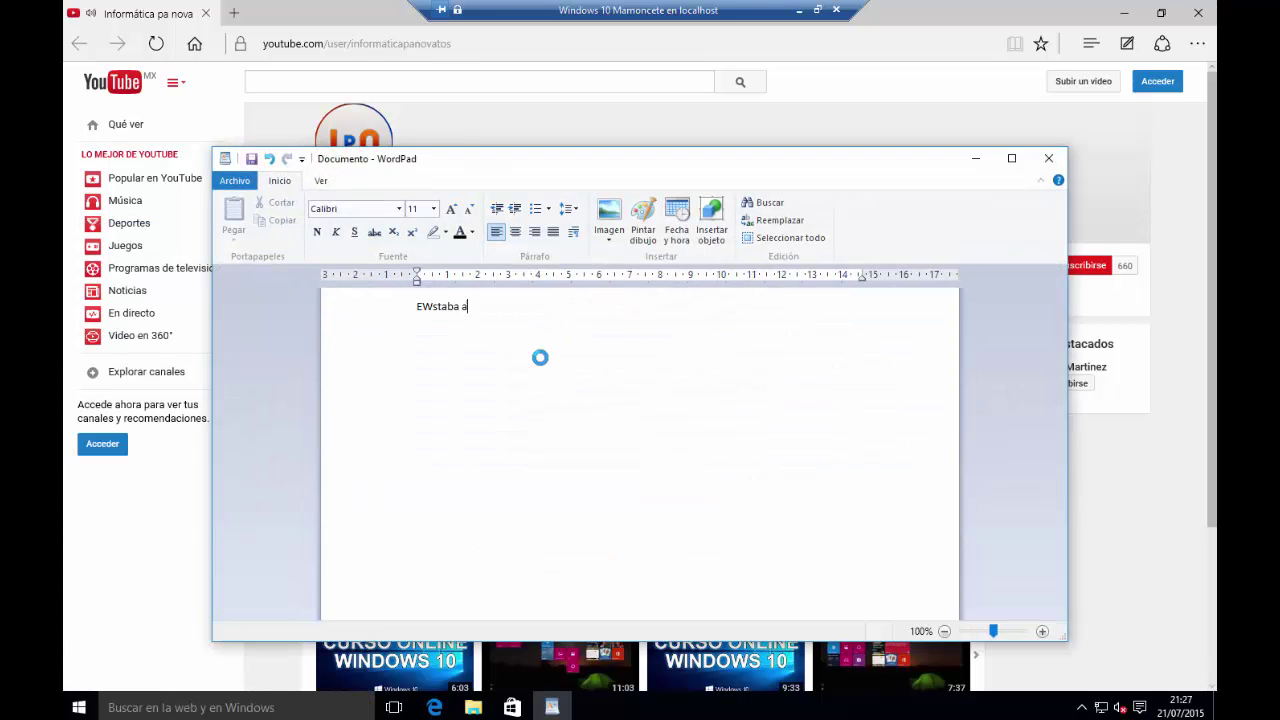
{"action": "type", "text": "quí escribiendo cosas sin sentido, "}
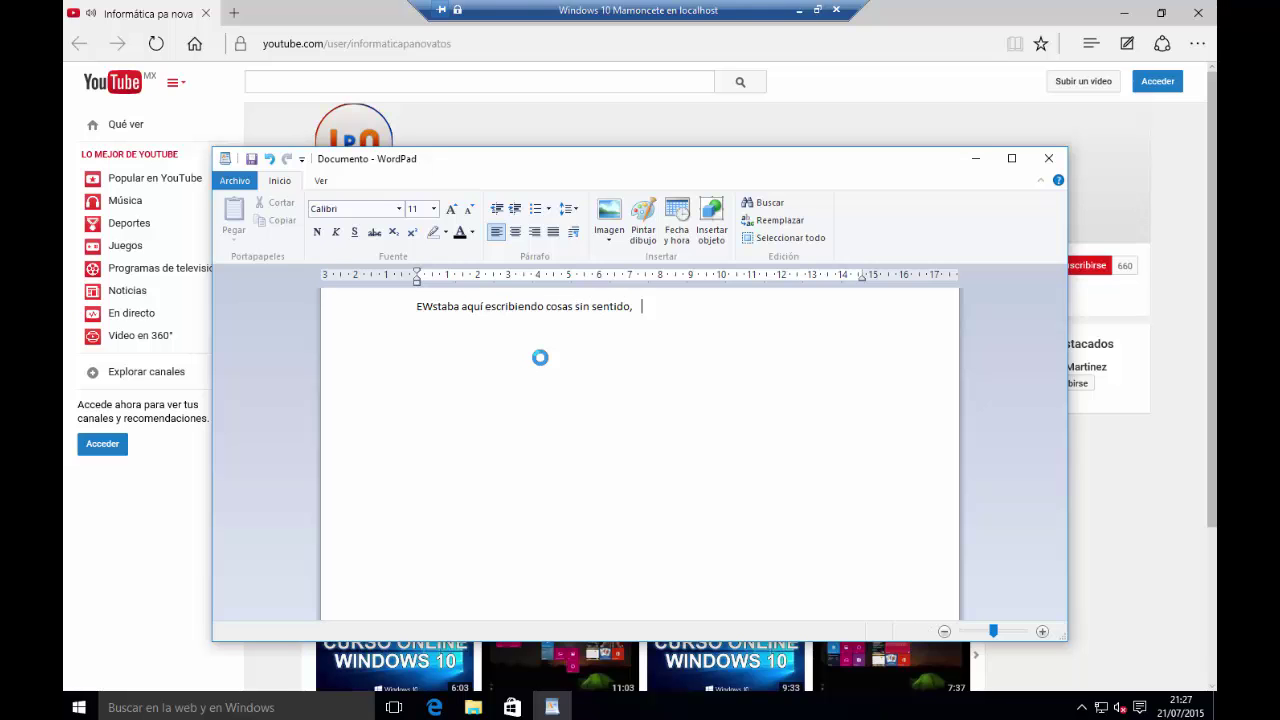
{"action": "type", "text": "pues mola, y ahora bloqueo la c"}
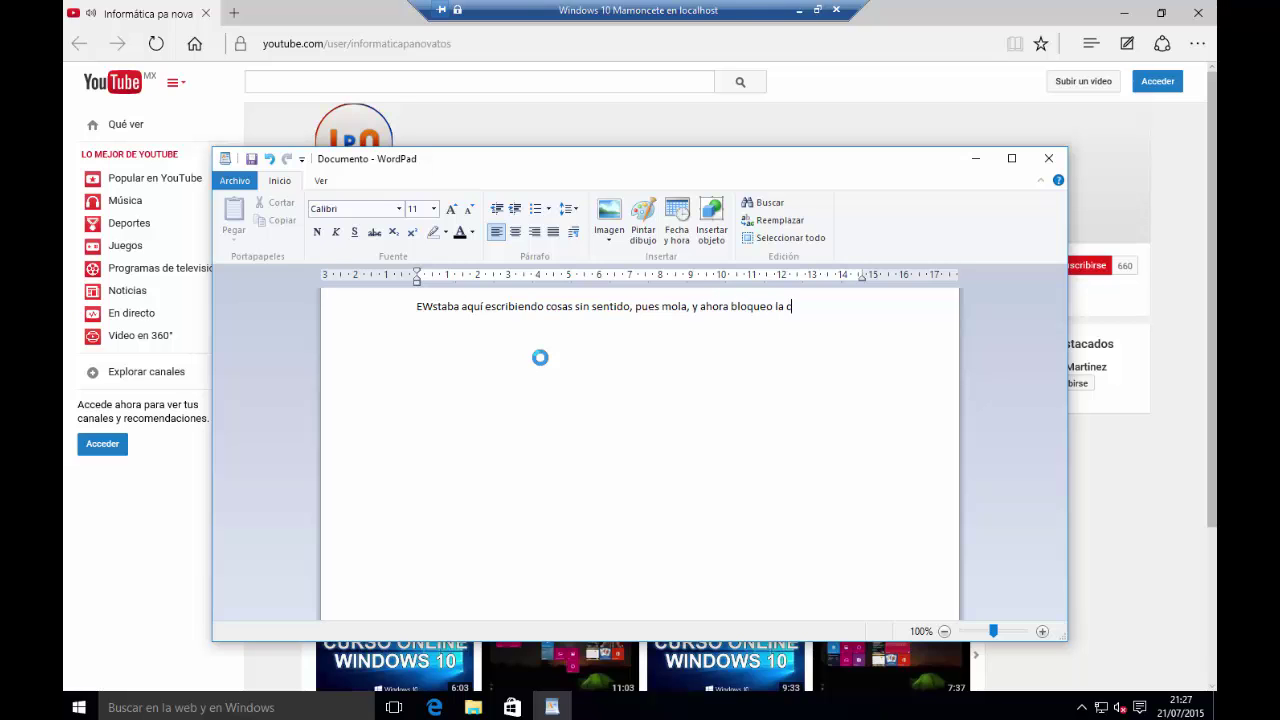
{"action": "key", "text": "BackSpace"}
{"action": "type", "text": "sesión"}
{"action": "key", "text": "super"}
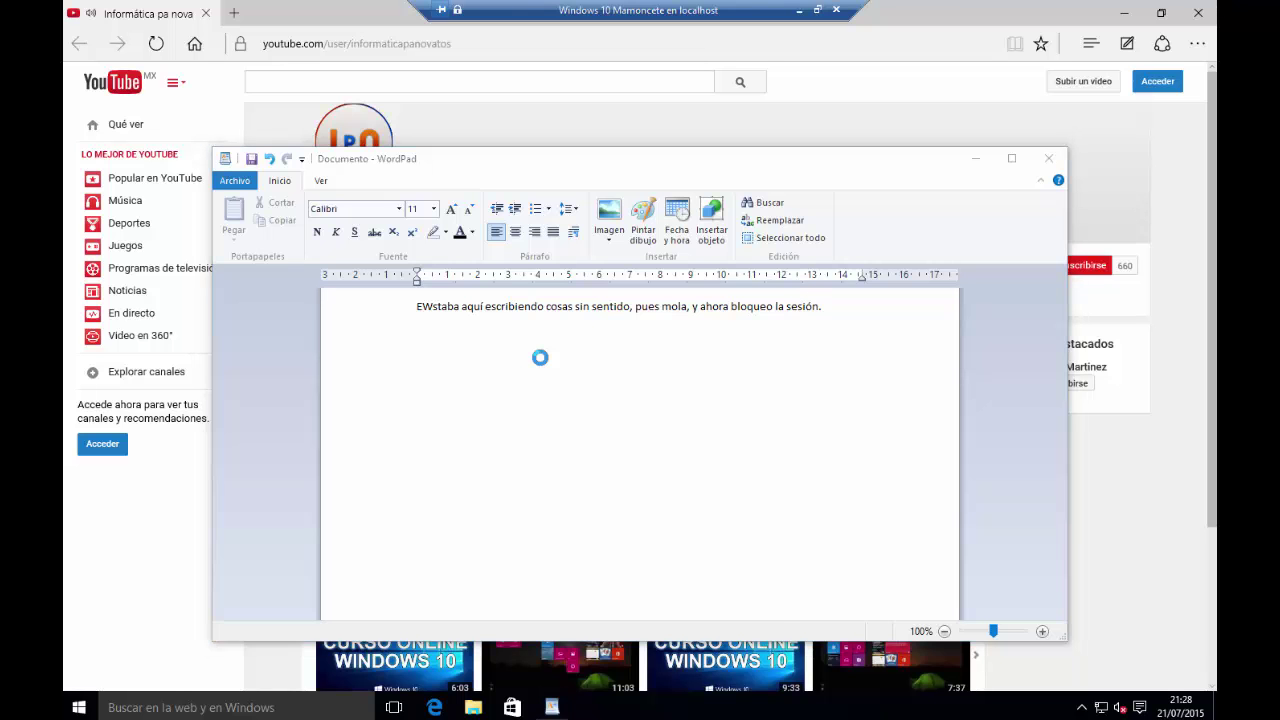
Lock the session via Bloquear, then unlock with the password and return to WordPad
{"action": "left_click", "coordinate": [120, 249]}
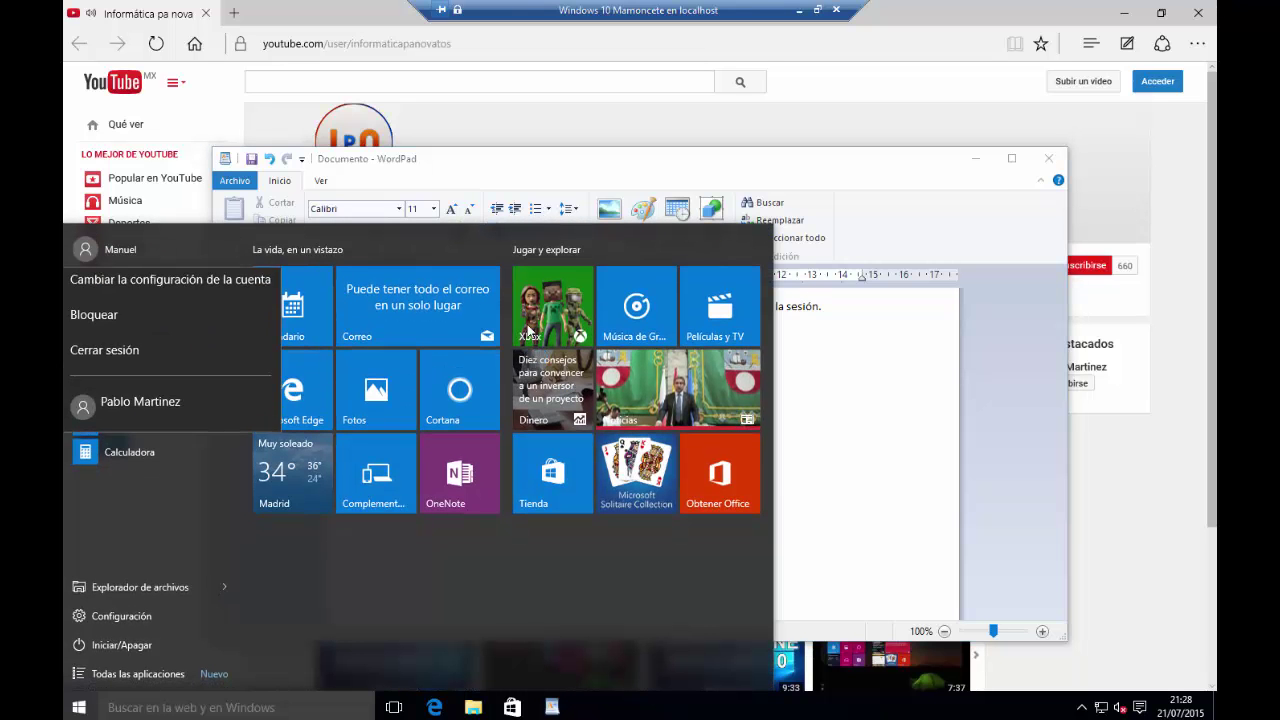
{"action": "left_click", "coordinate": [93, 320]}
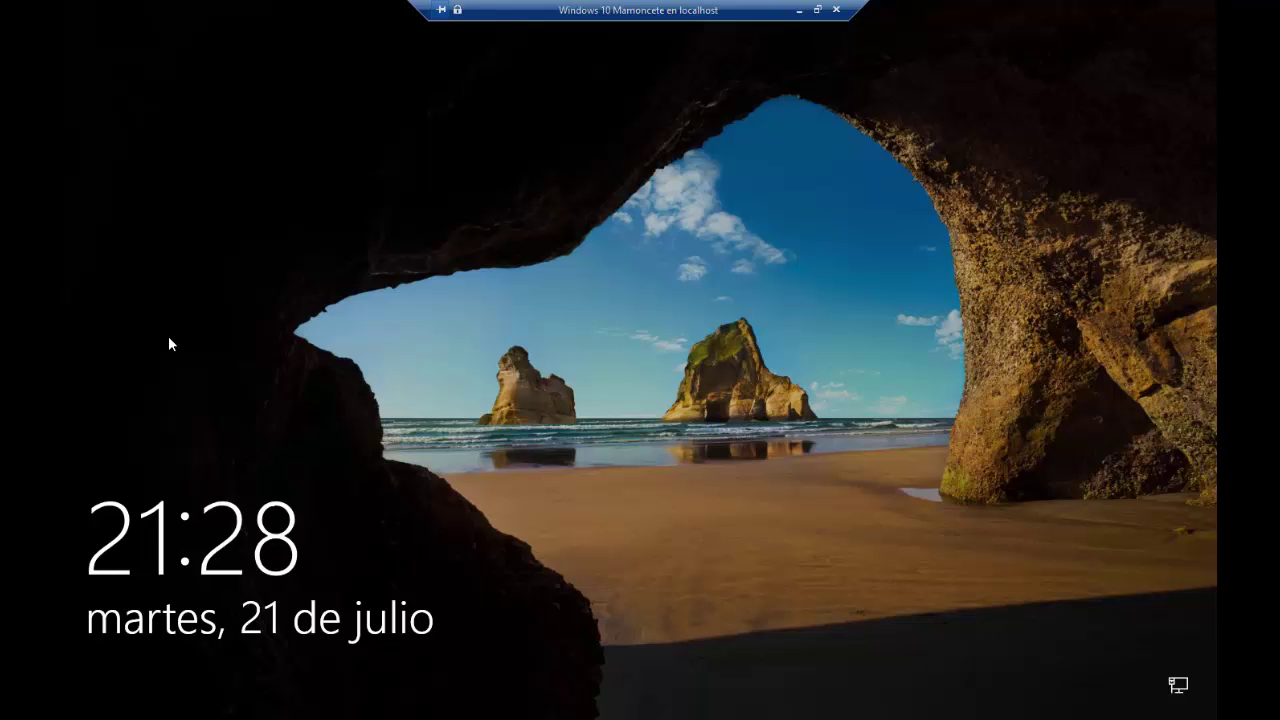
{"action": "left_click", "coordinate": [168, 343]}
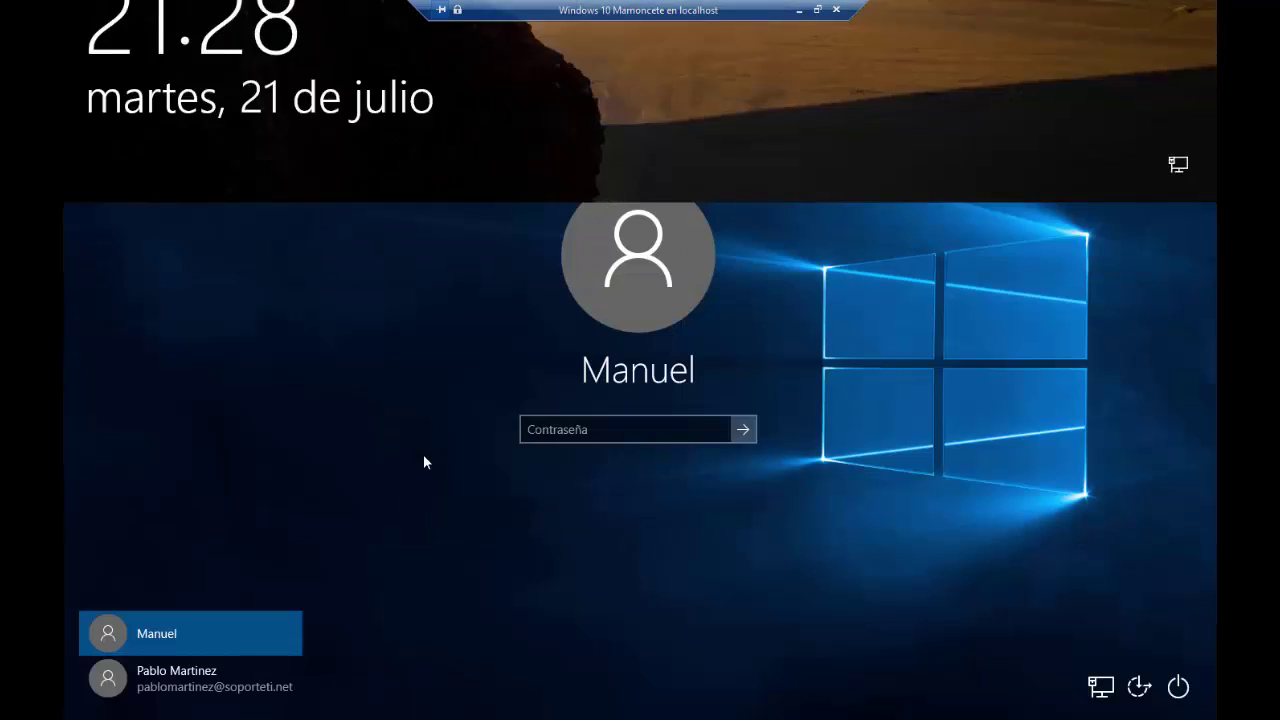
{"action": "type", "text": "********"}
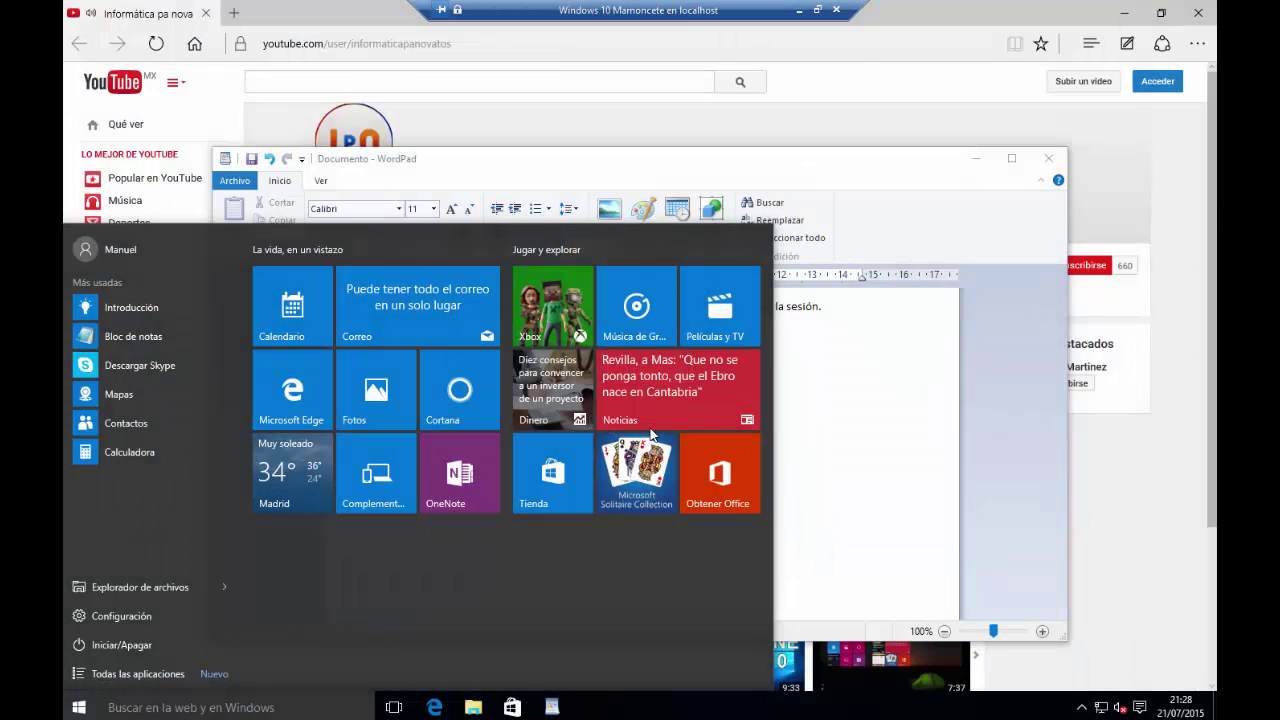
{"action": "left_click", "coordinate": [849, 371]}
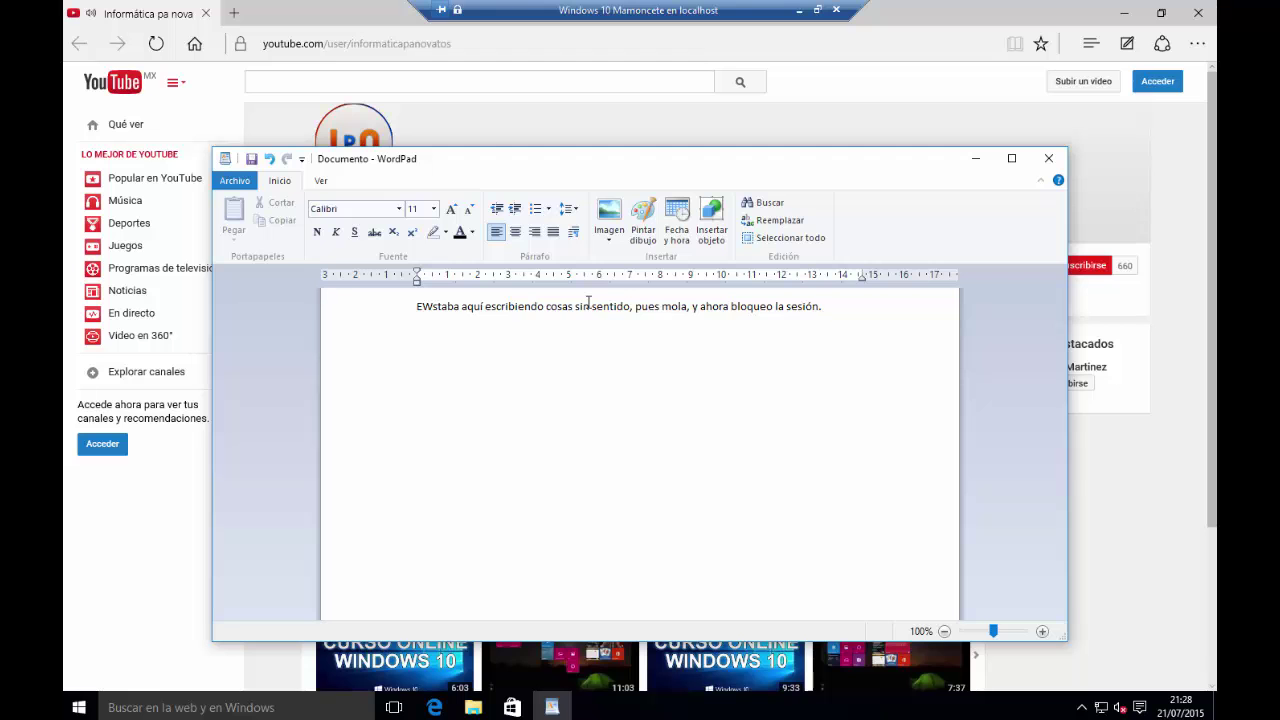
Dismiss the Start account menu without locking, then close WordPad choosing No guardar
{"action": "left_click", "coordinate": [79, 707]}
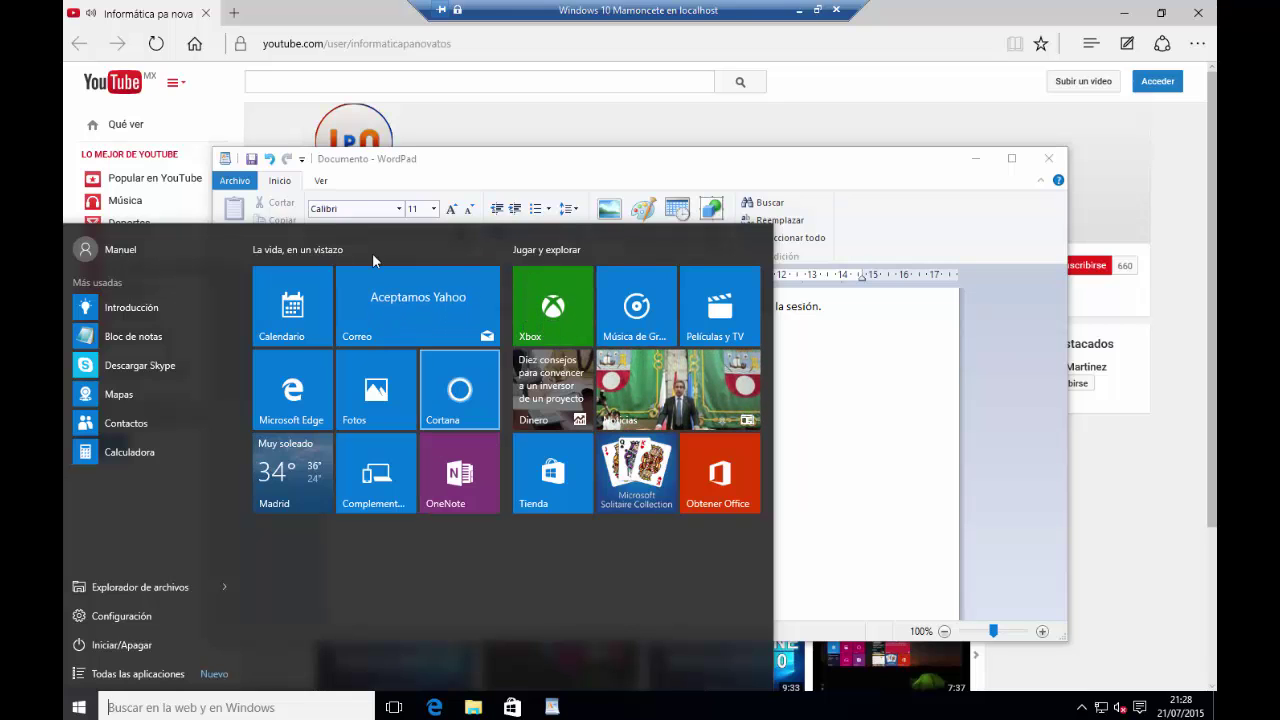
{"action": "left_click", "coordinate": [128, 250]}
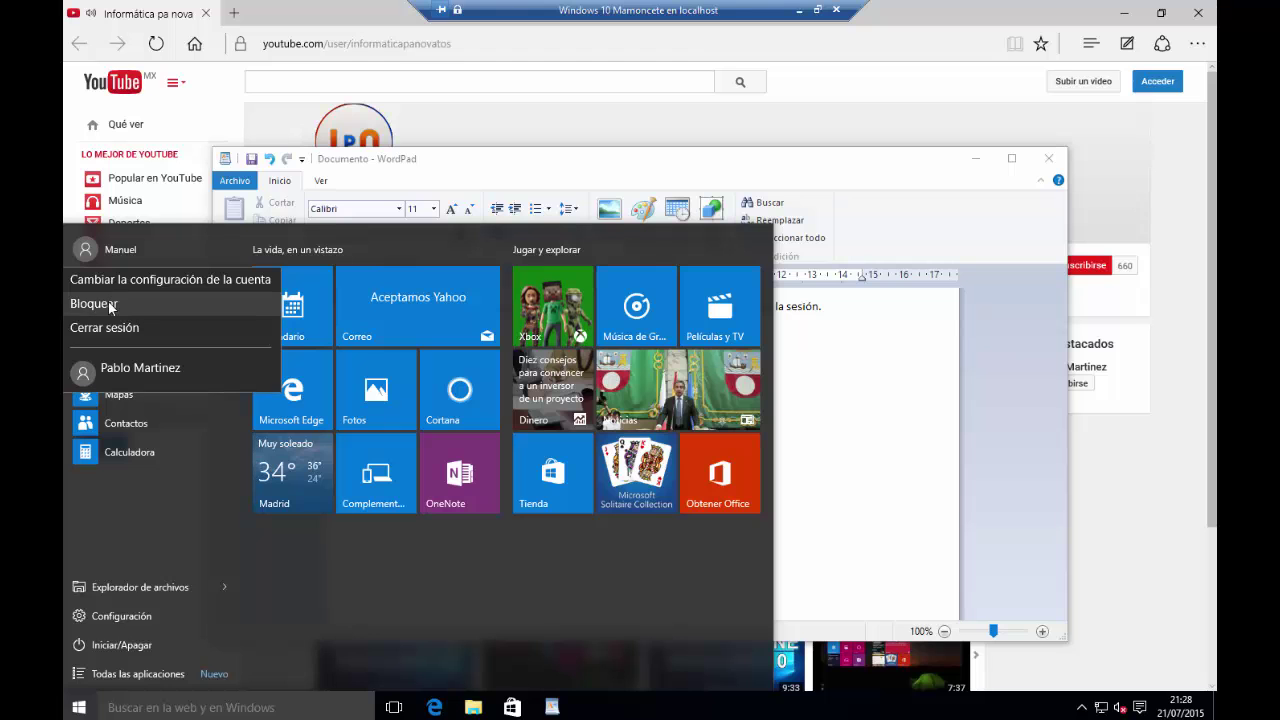
{"action": "left_click", "coordinate": [501, 579]}
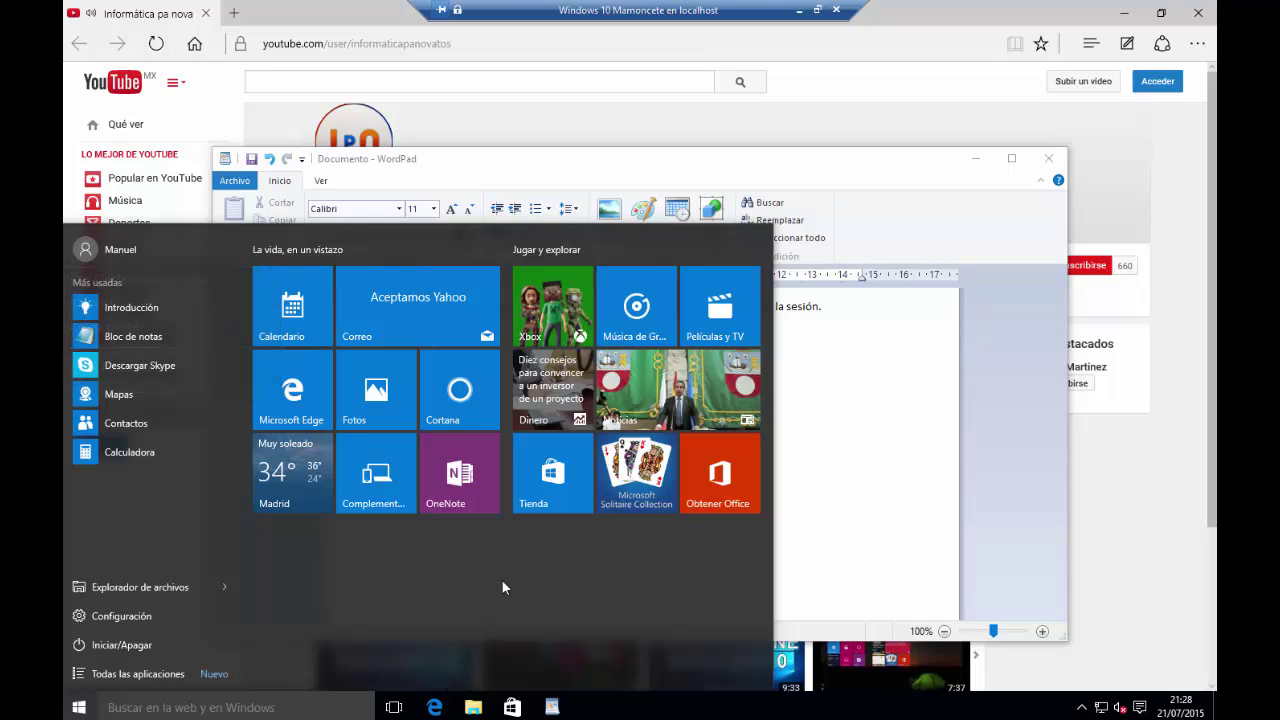
{"action": "left_click", "coordinate": [851, 467]}
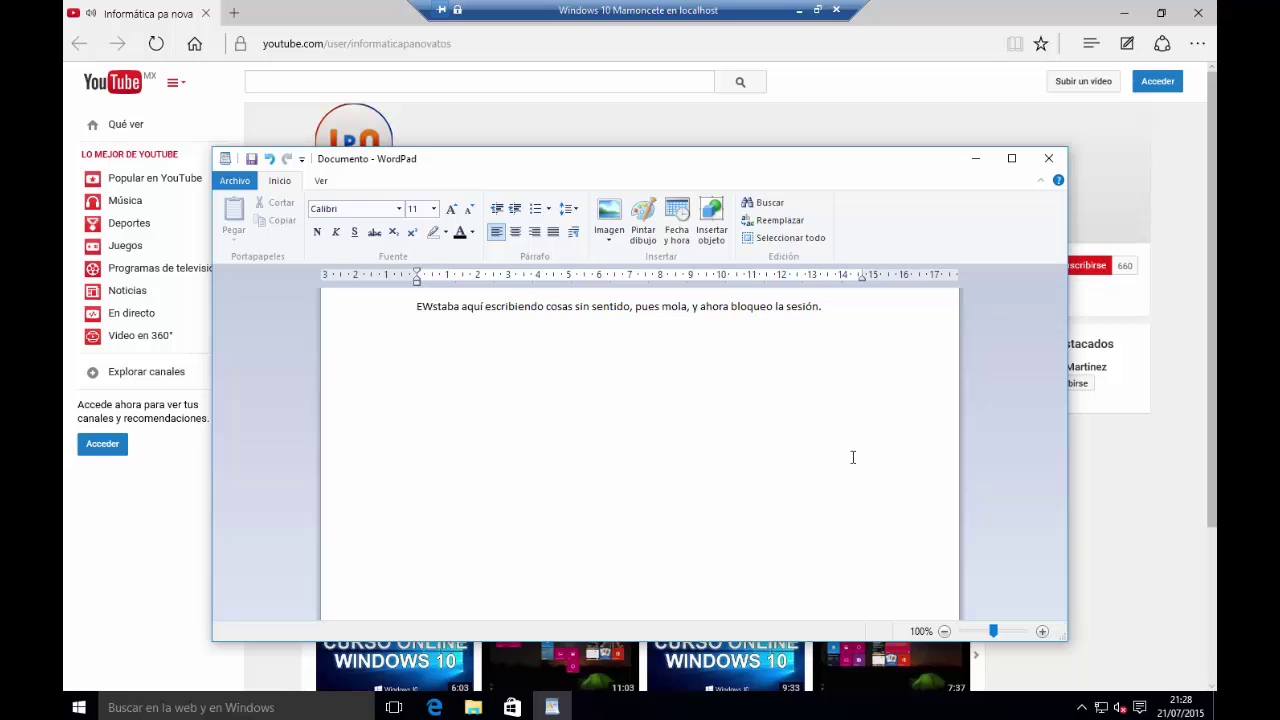
{"action": "left_click", "coordinate": [1045, 165]}
{"action": "left_click", "coordinate": [651, 405]}
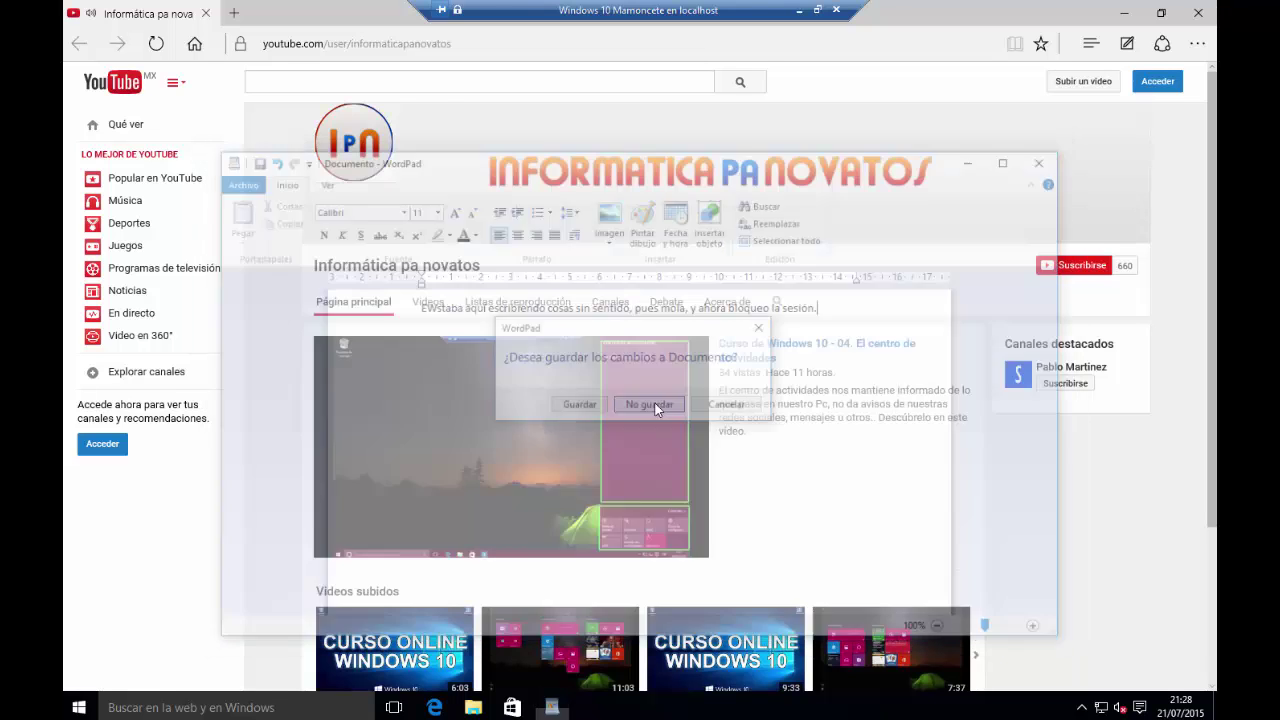